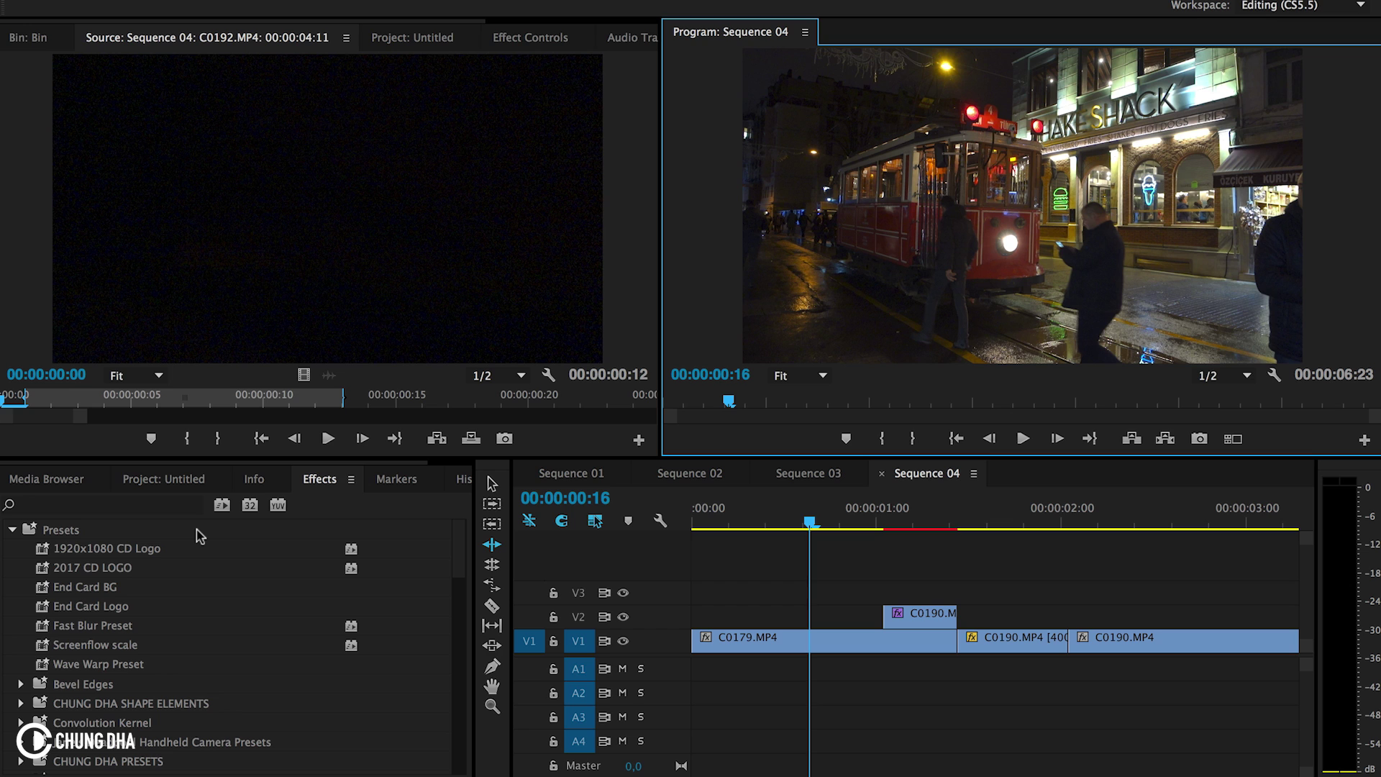
Import ChungDha_Frameblocking.prfpset into the Effects Presets folder to add the FrameBlocking presets
{"action": "left_click", "coordinate": [58, 531]}
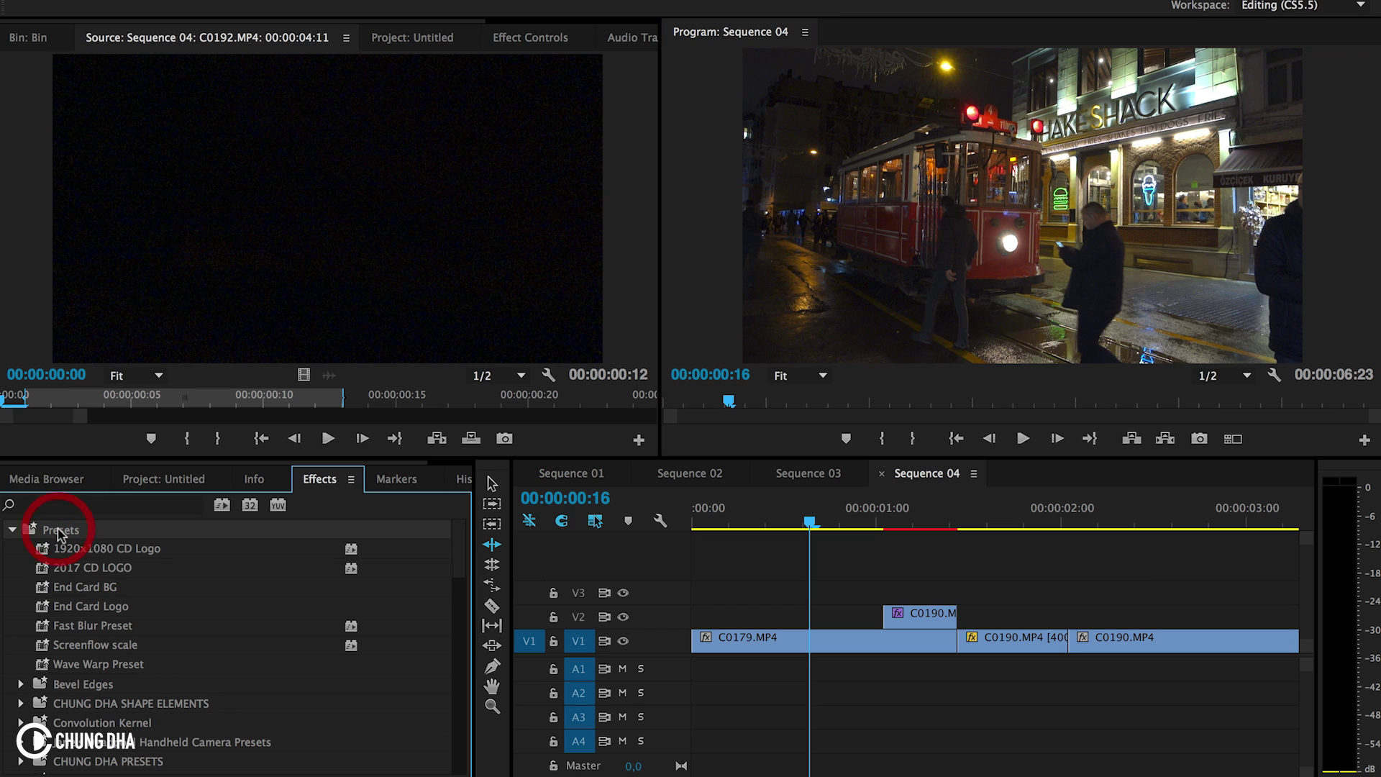
{"action": "right_click", "coordinate": [50, 546]}
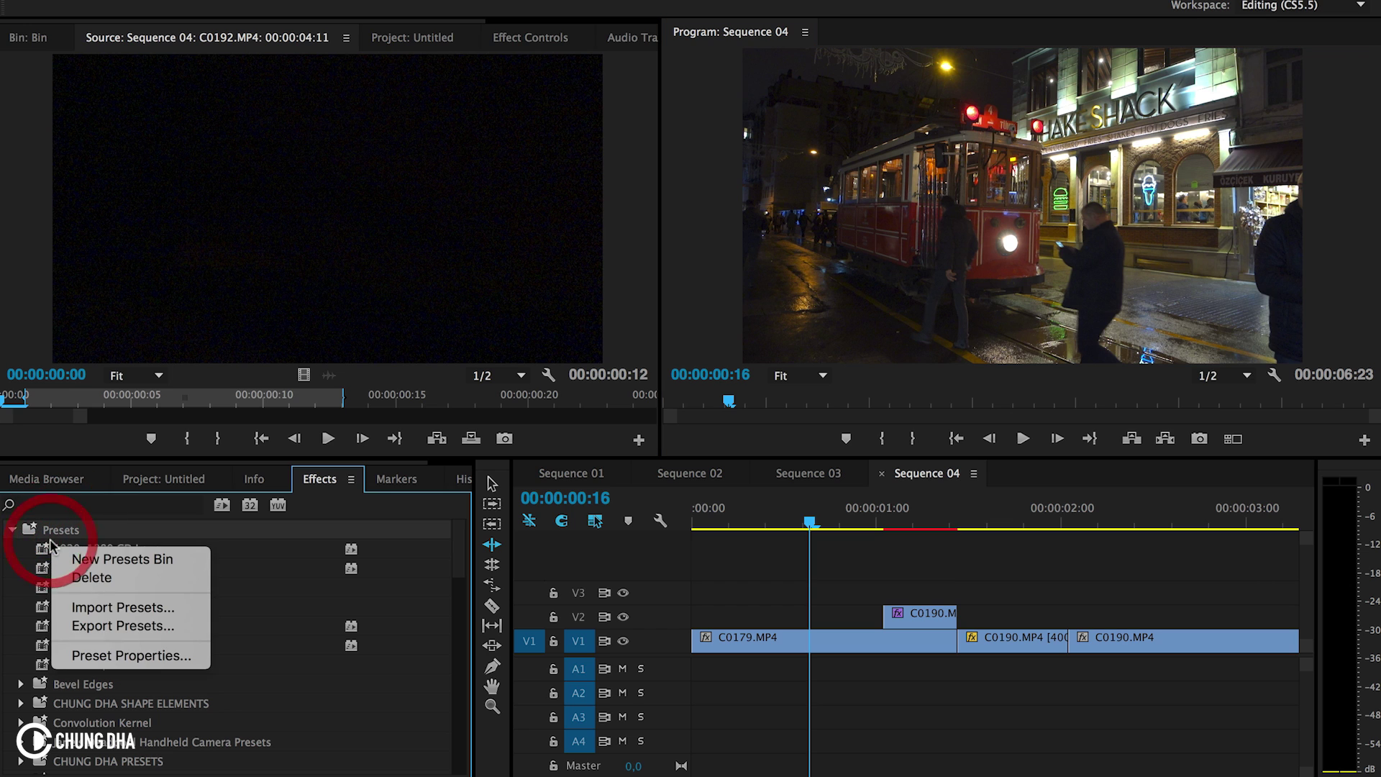
{"action": "left_click", "coordinate": [160, 611]}
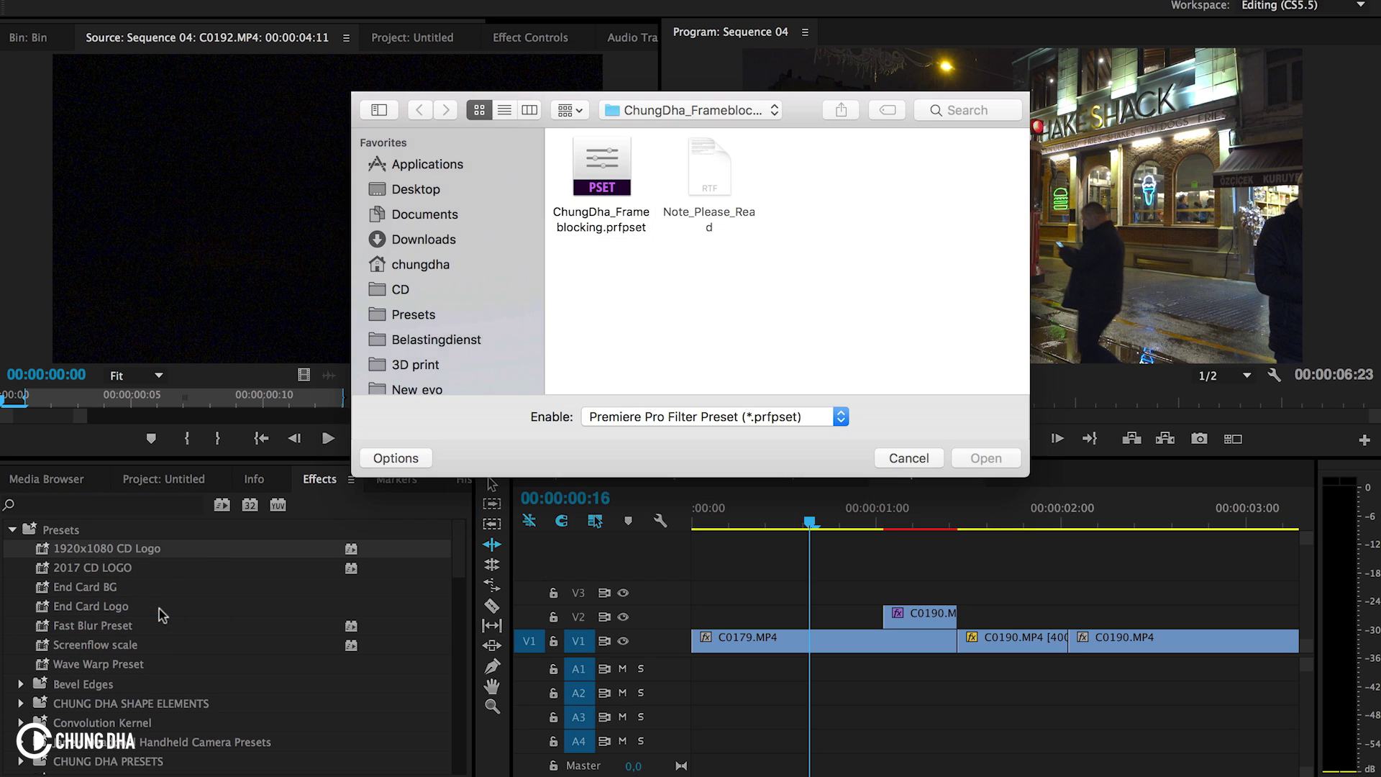
{"action": "double_click", "coordinate": [608, 188]}
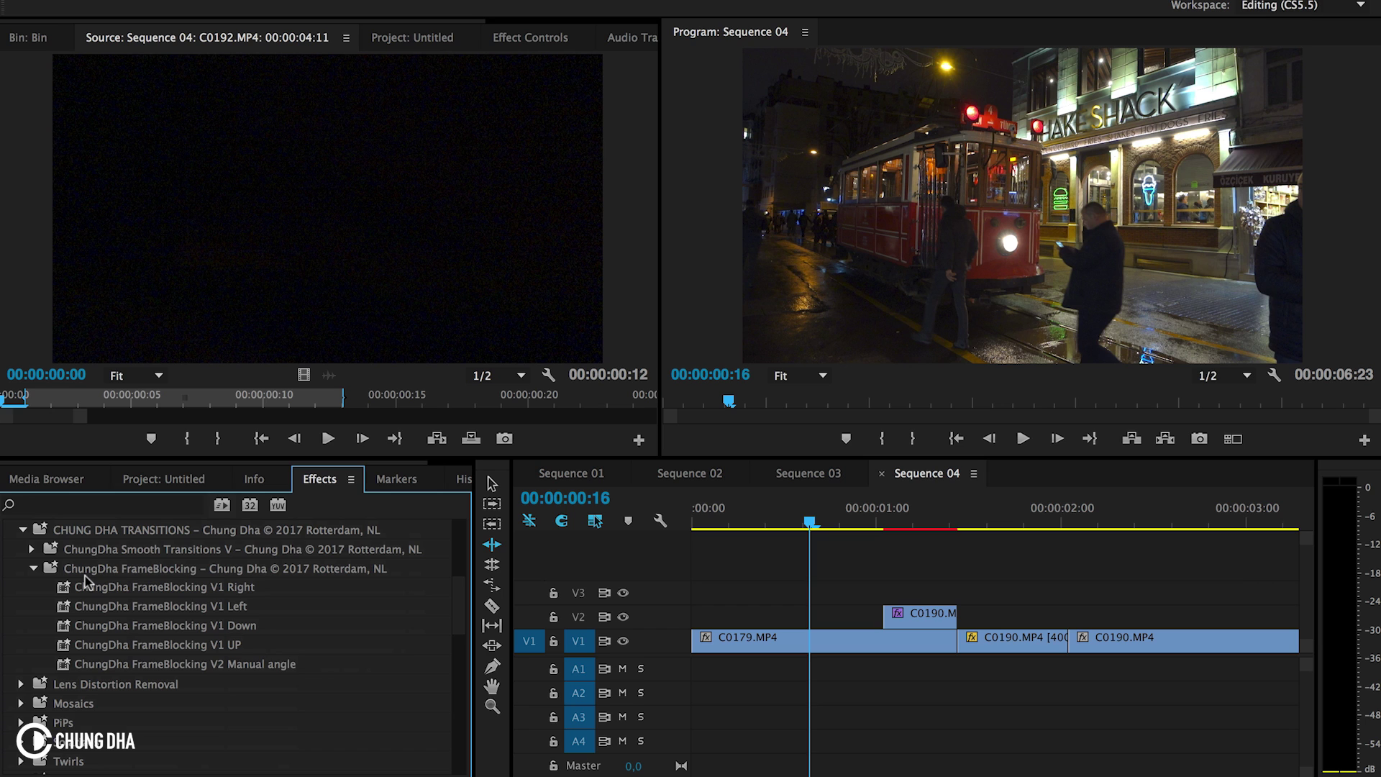
Scrub through Sequence 04's opening clips and the frames around the nested clip
{"action": "mouse_move", "coordinate": [181, 595]}
{"action": "left_click_drag", "start_coordinate": [889, 530], "coordinate": [964, 521]}
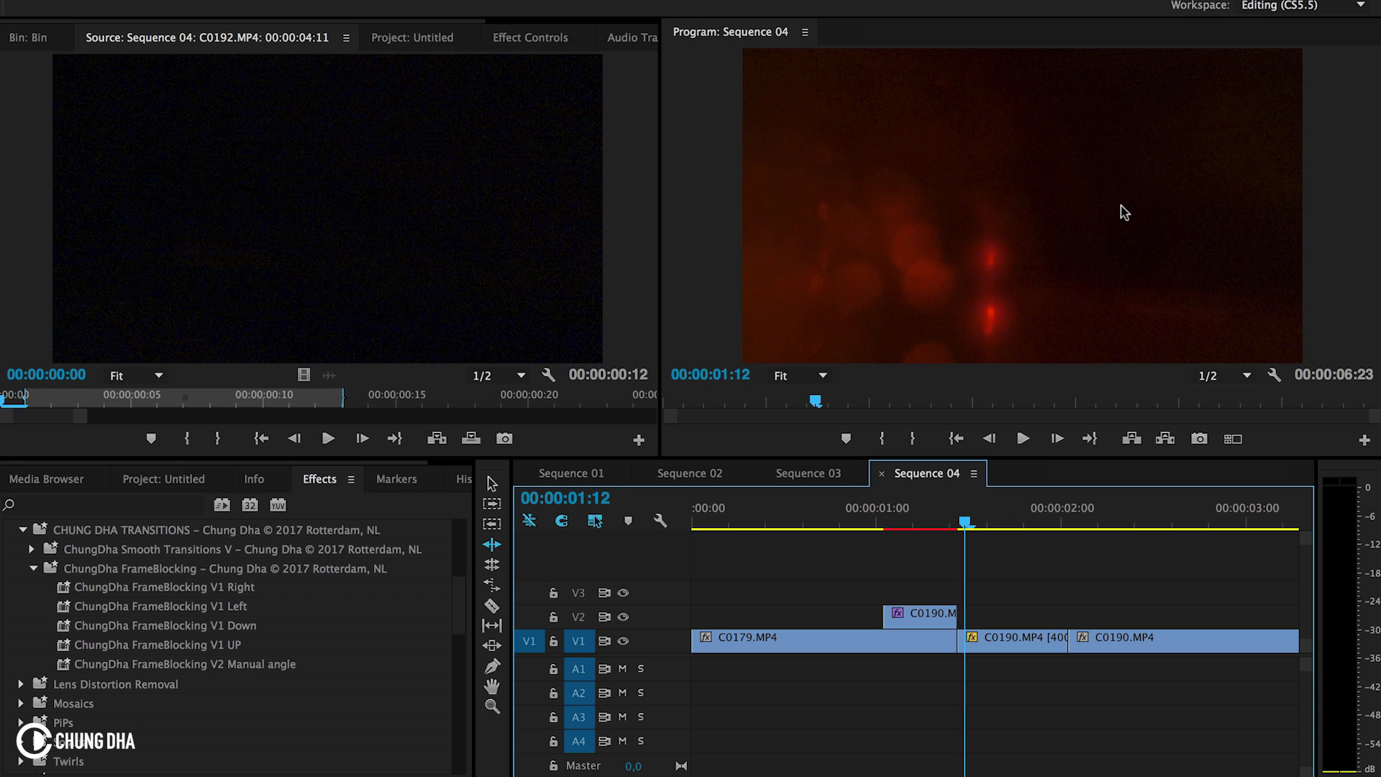
{"action": "scroll", "coordinate": [1216, 533], "scroll_direction": "down", "scroll_amount": 5}
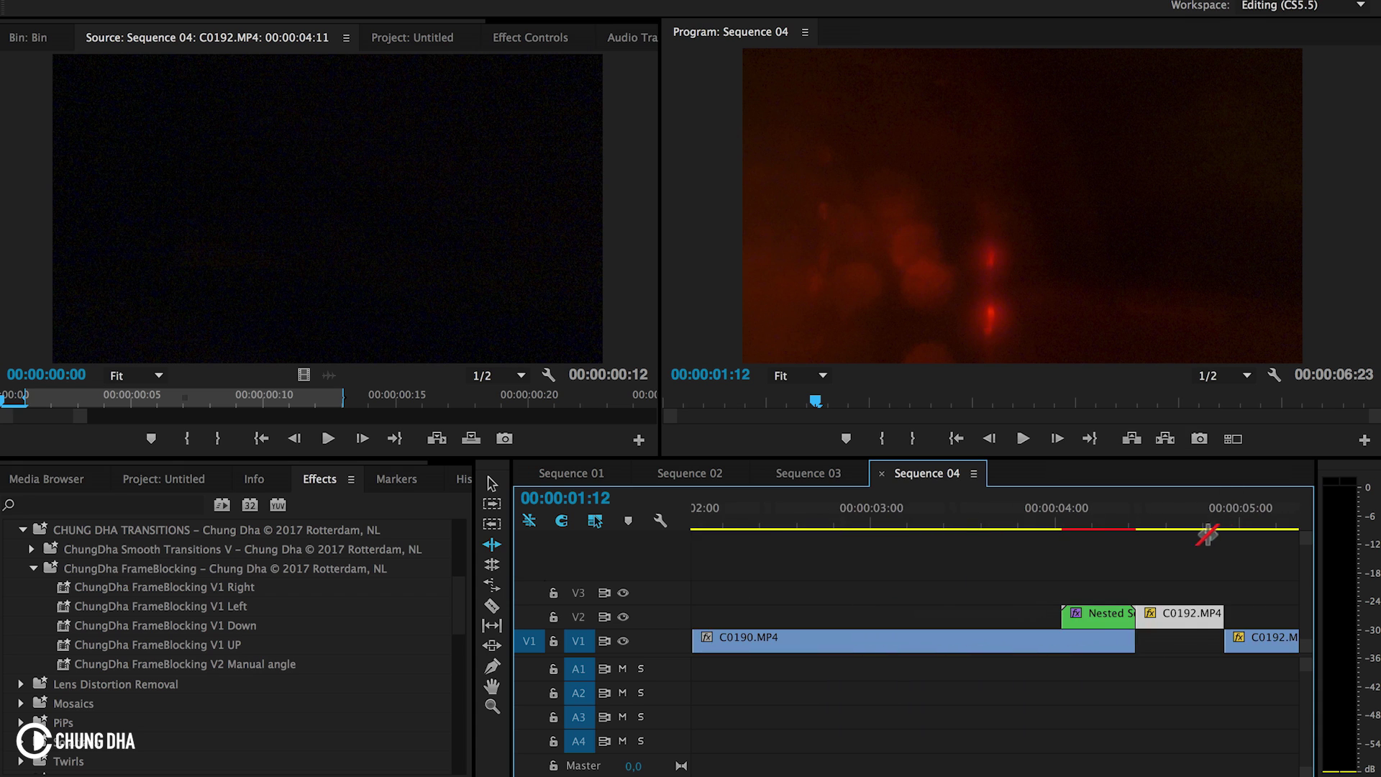
{"action": "left_click_drag", "start_coordinate": [1072, 520], "coordinate": [1132, 522]}
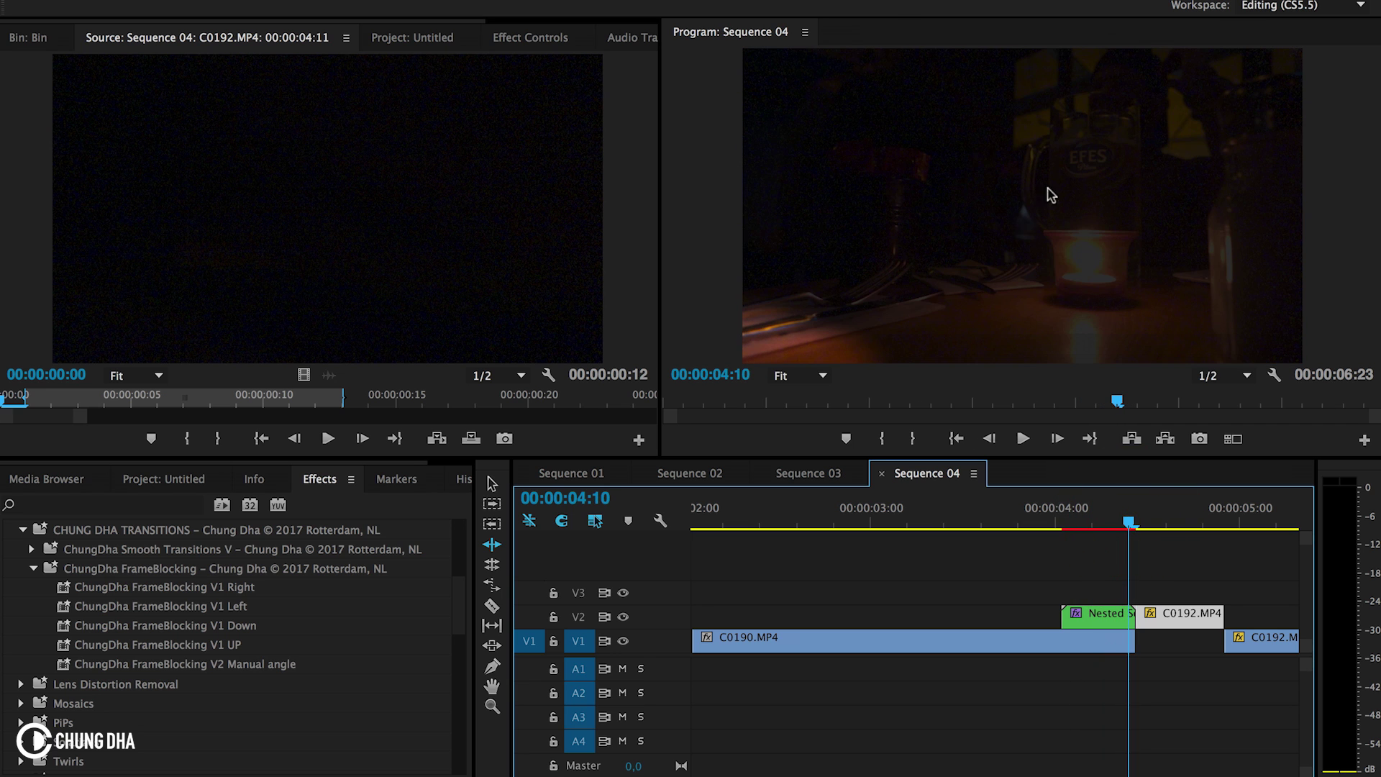
Step the C0190.MP4 source clip to the food platter frame
{"action": "left_click", "coordinate": [397, 401]}
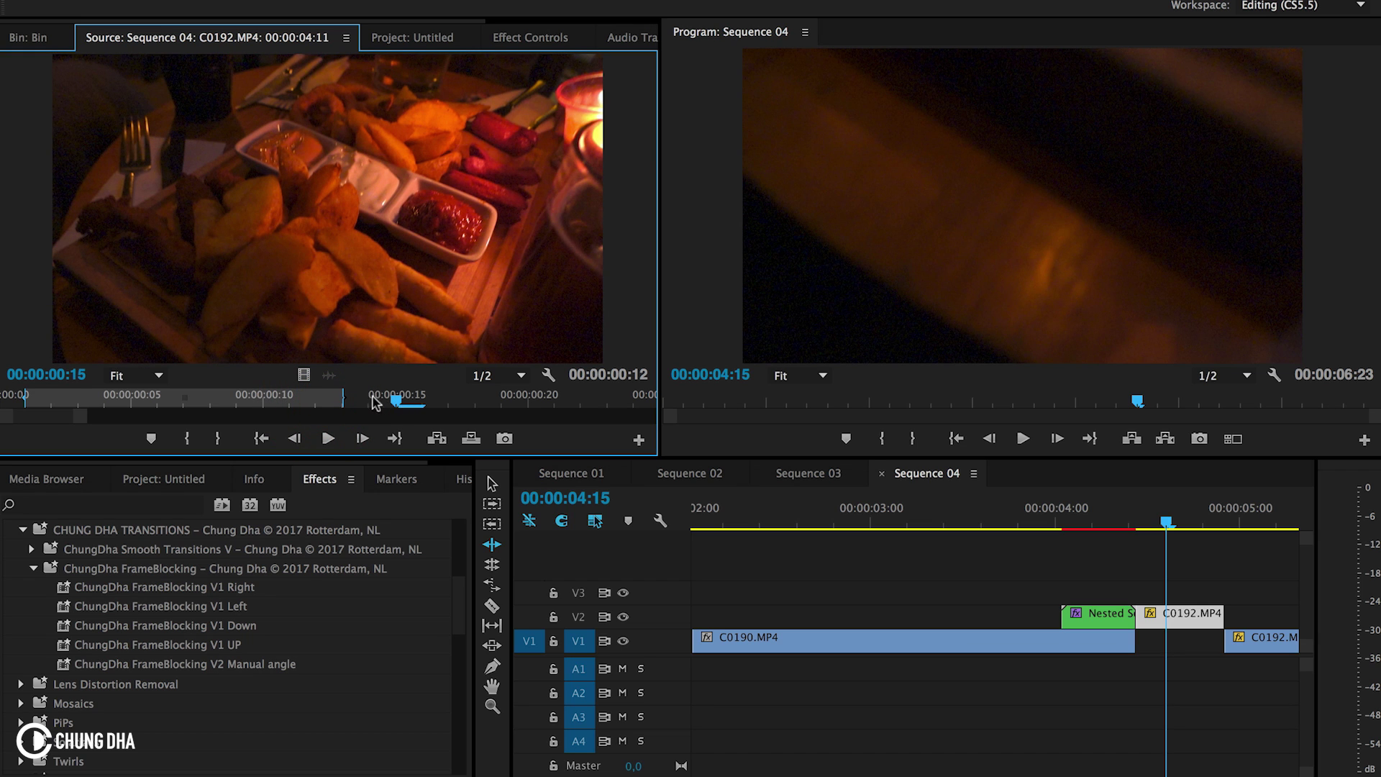
{"action": "left_click_drag", "start_coordinate": [375, 402], "coordinate": [24, 407]}
{"action": "key", "text": "Right"}
{"action": "key", "text": "Right"}
{"action": "key", "text": "Right"}
{"action": "key", "text": "Right"}
{"action": "key", "text": "Right"}
{"action": "key", "text": "Right"}
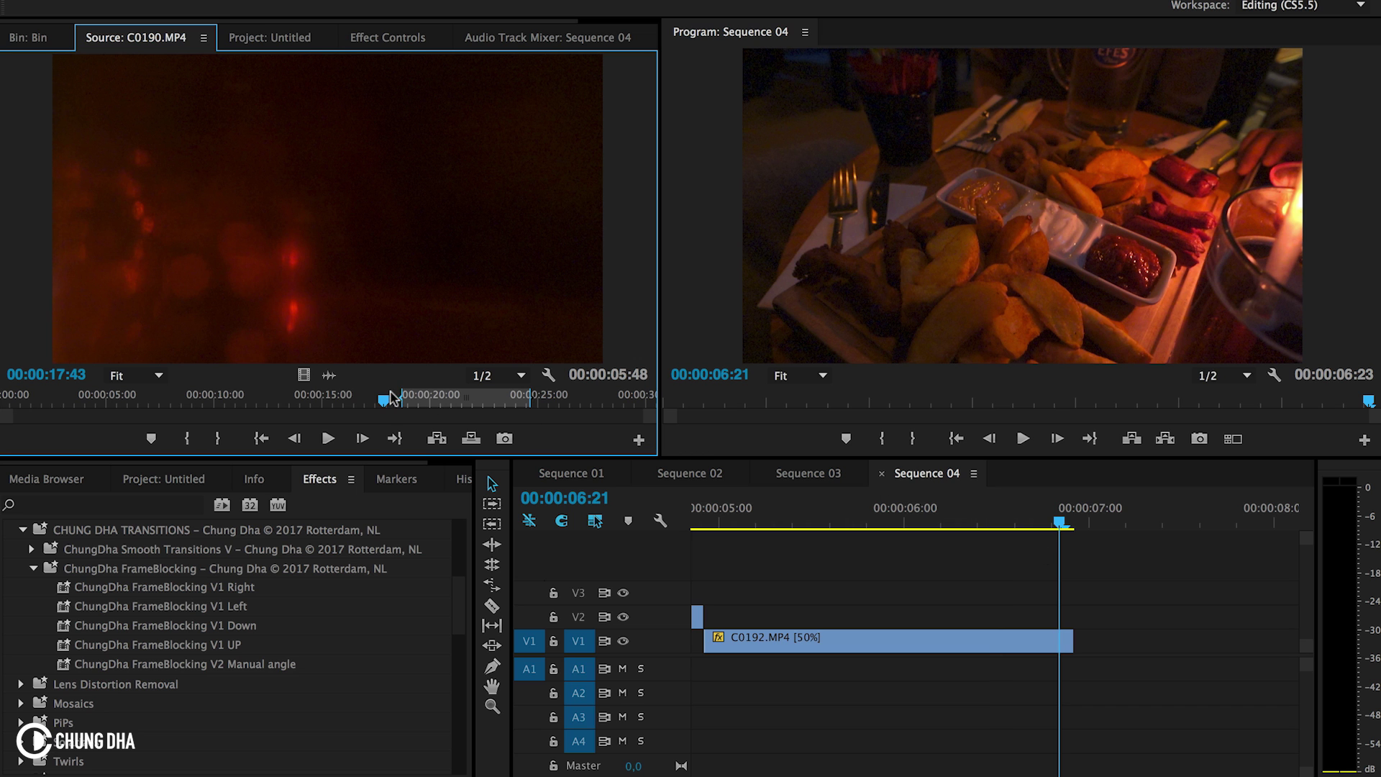
Add the candle-and-beer-glass part of C0190.MP4 at the sequence end and move it to V2
{"action": "left_click_drag", "start_coordinate": [392, 399], "coordinate": [500, 398]}
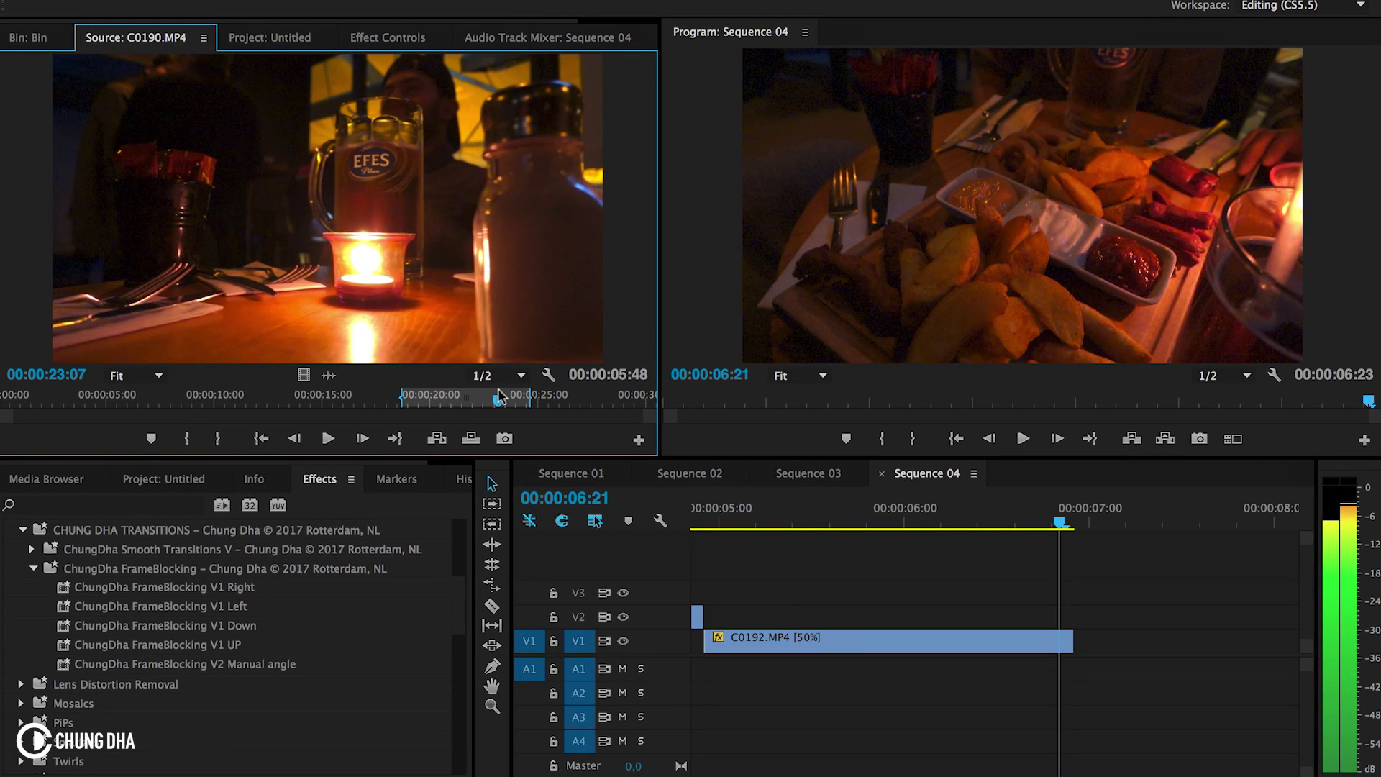
{"action": "left_click_drag", "start_coordinate": [304, 375], "coordinate": [1080, 646]}
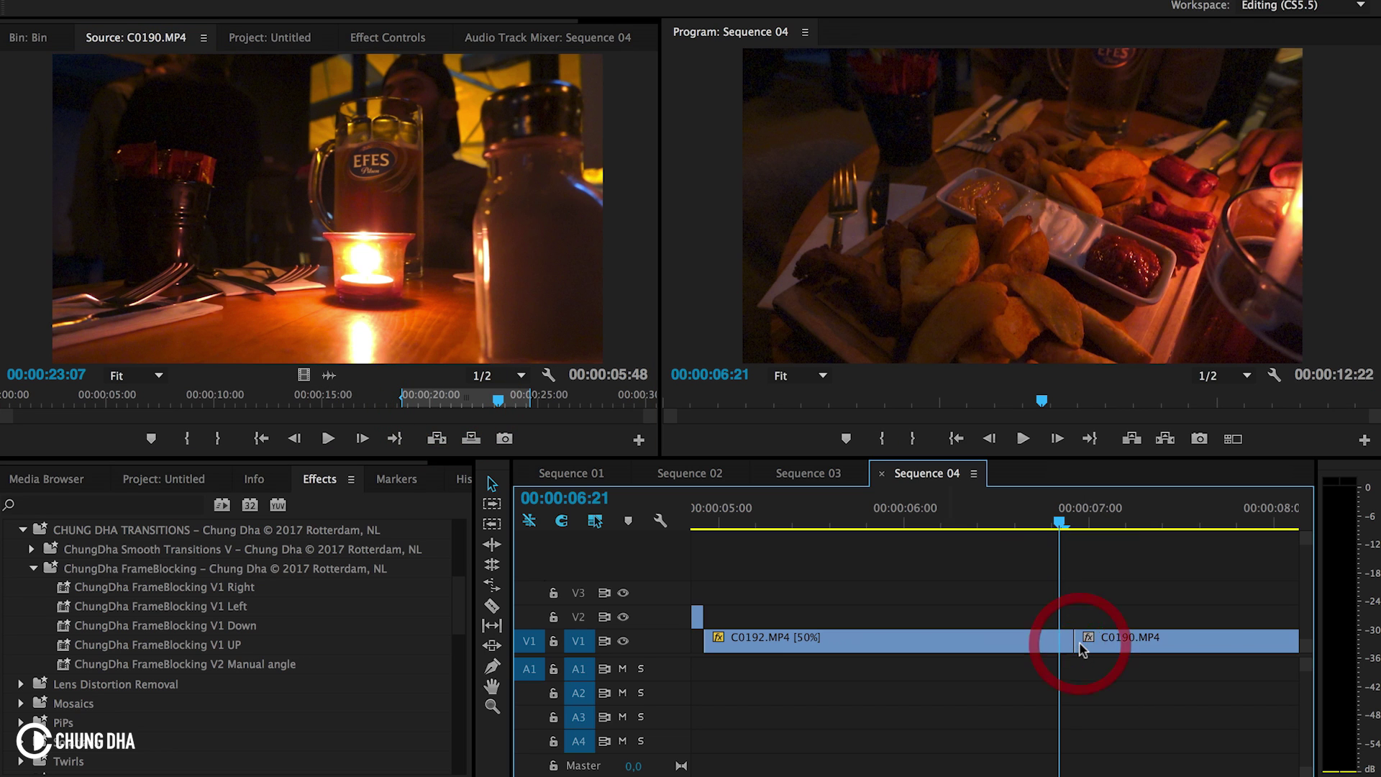
{"action": "scroll", "coordinate": [1028, 626], "scroll_direction": "right", "scroll_amount": 3}
{"action": "left_click", "coordinate": [969, 638]}
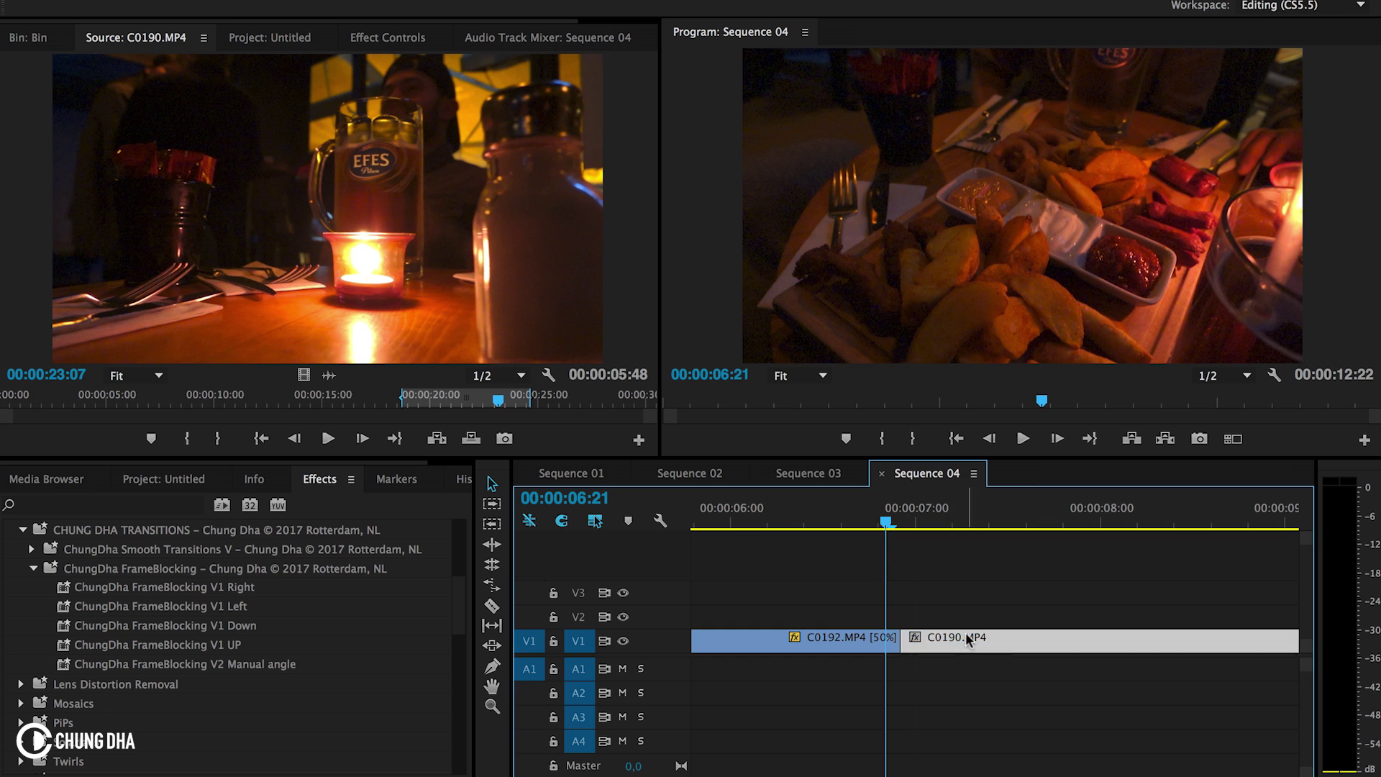
{"action": "left_click_drag", "start_coordinate": [969, 638], "coordinate": [963, 619]}
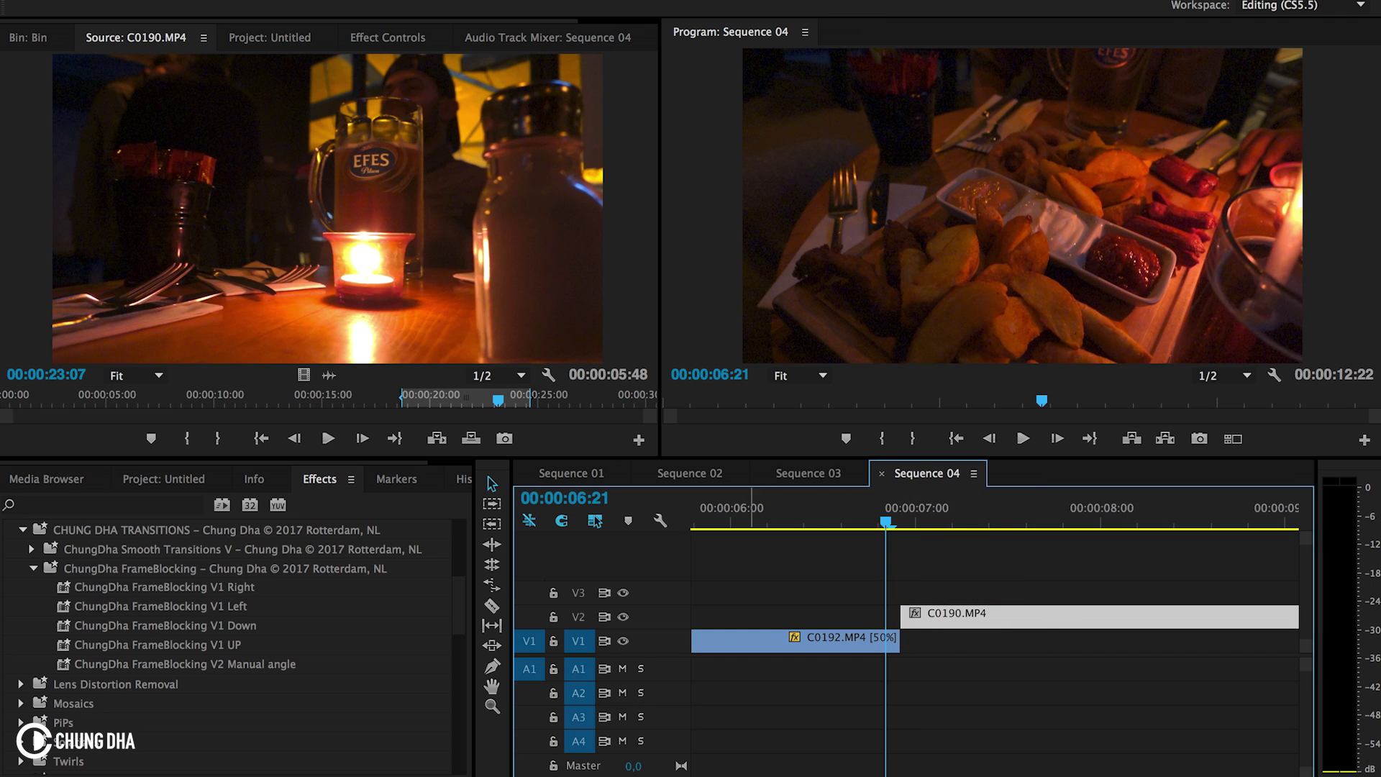
{"action": "key", "text": "="}
{"action": "key", "text": "="}
{"action": "key", "text": "="}
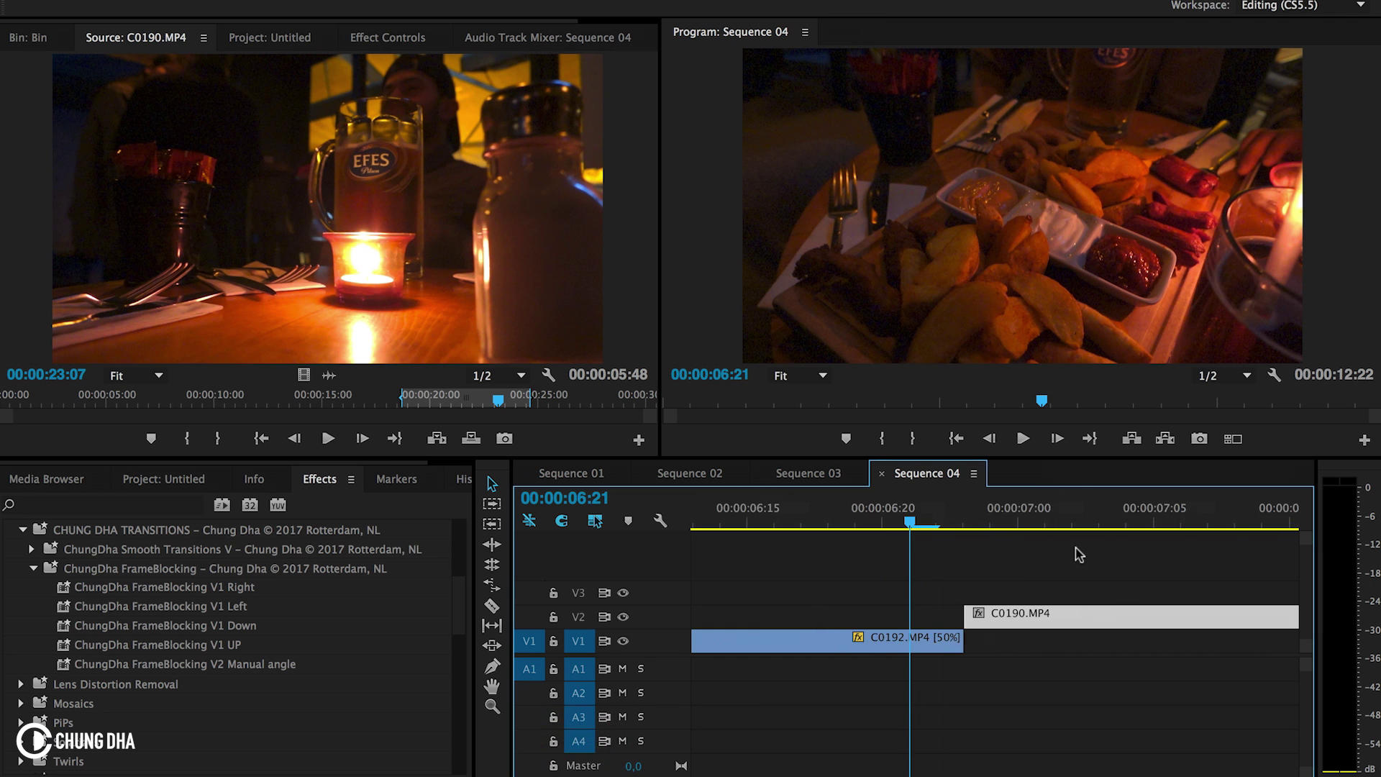
Cut away C0190.MP4's opening and butt it against the end of C0192.MP4
{"action": "left_click_drag", "start_coordinate": [913, 521], "coordinate": [1159, 536]}
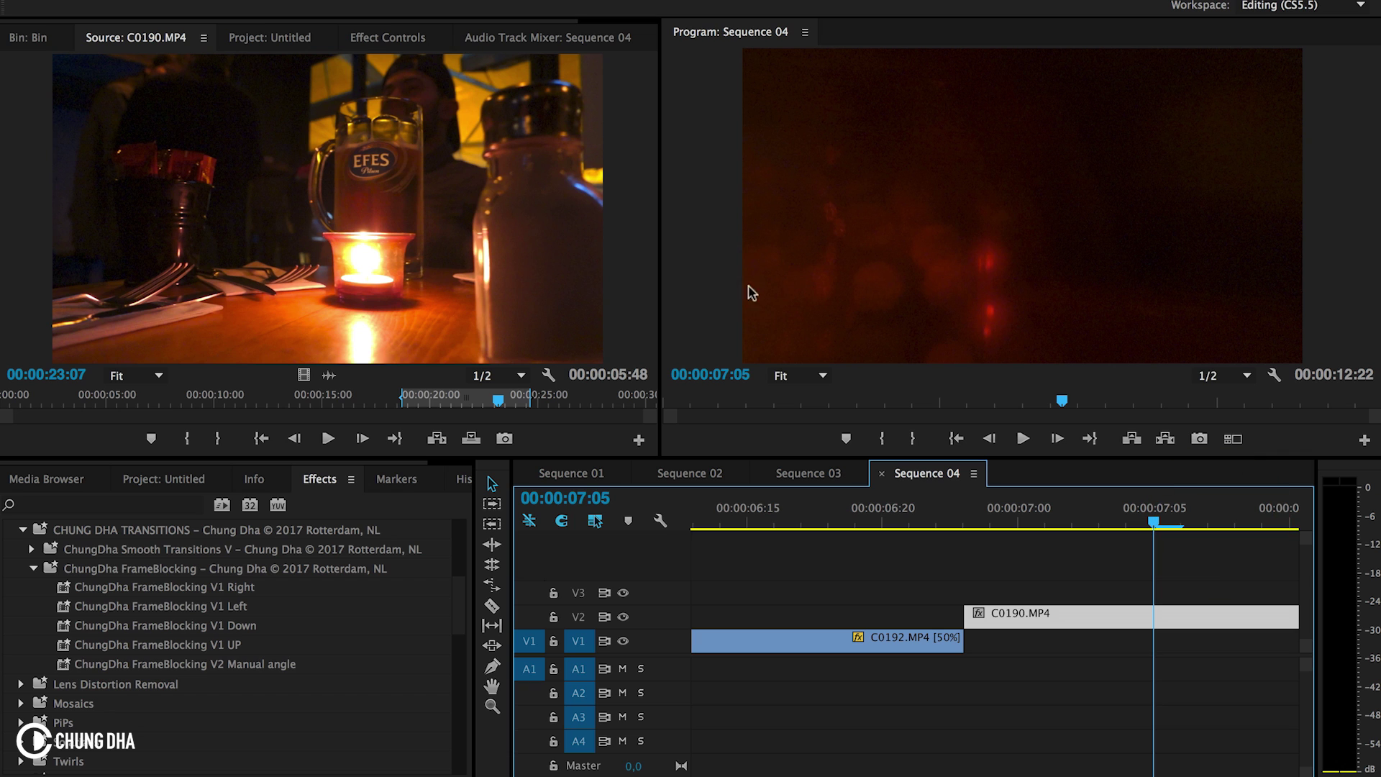
{"action": "left_click", "coordinate": [1140, 606]}
{"action": "key", "text": "super+k"}
{"action": "left_click", "coordinate": [896, 610]}
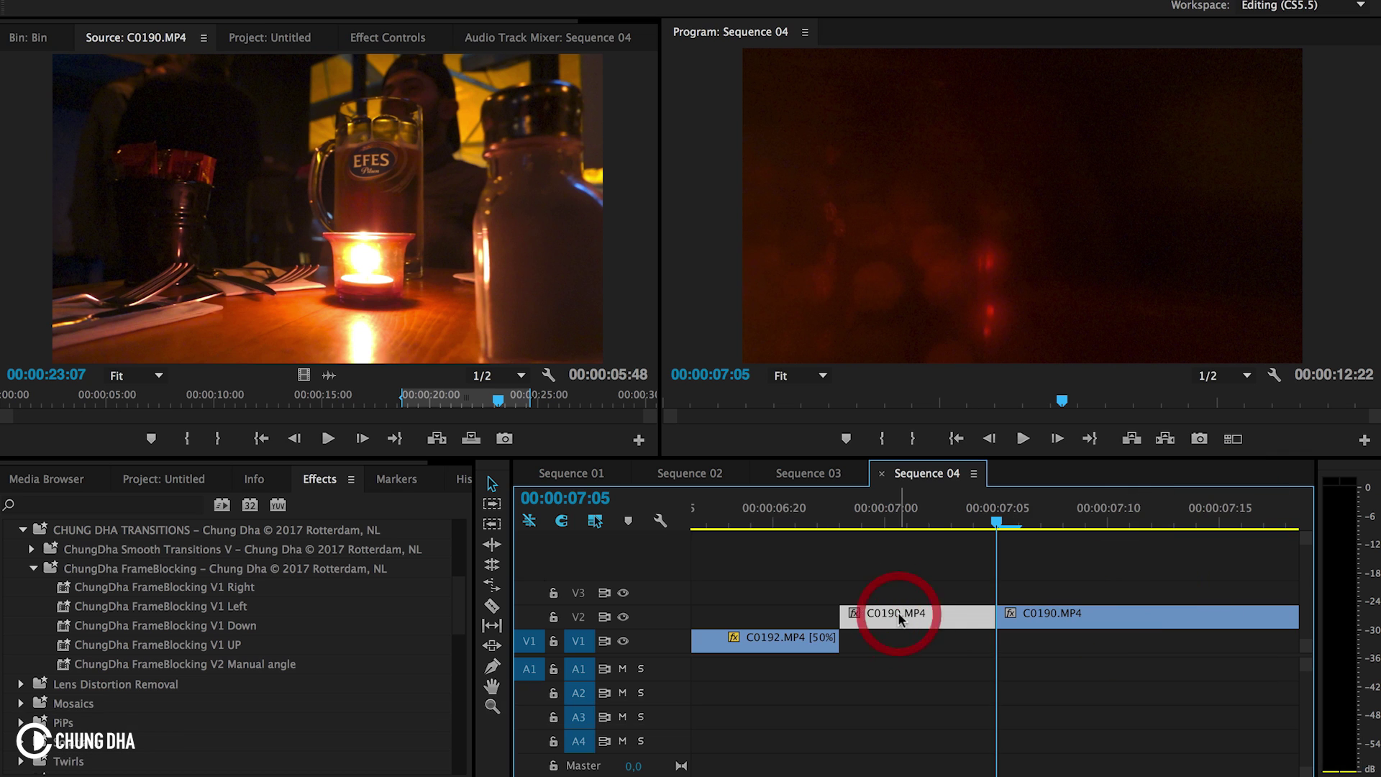
{"action": "key", "text": "BackSpace"}
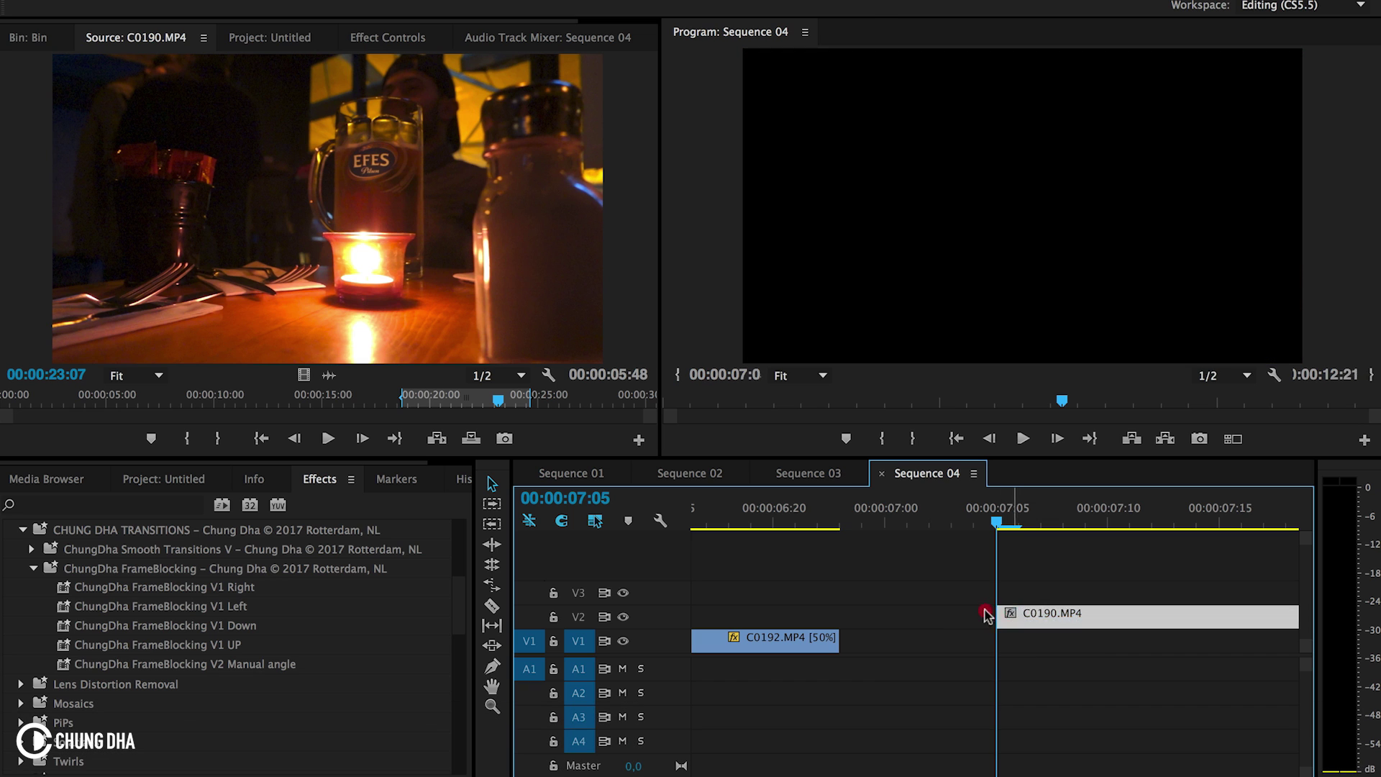
{"action": "left_click_drag", "start_coordinate": [1010, 614], "coordinate": [854, 613]}
Split C0190.MP4 one frame after its start, at 00:00:06:24
{"action": "left_click", "coordinate": [838, 523]}
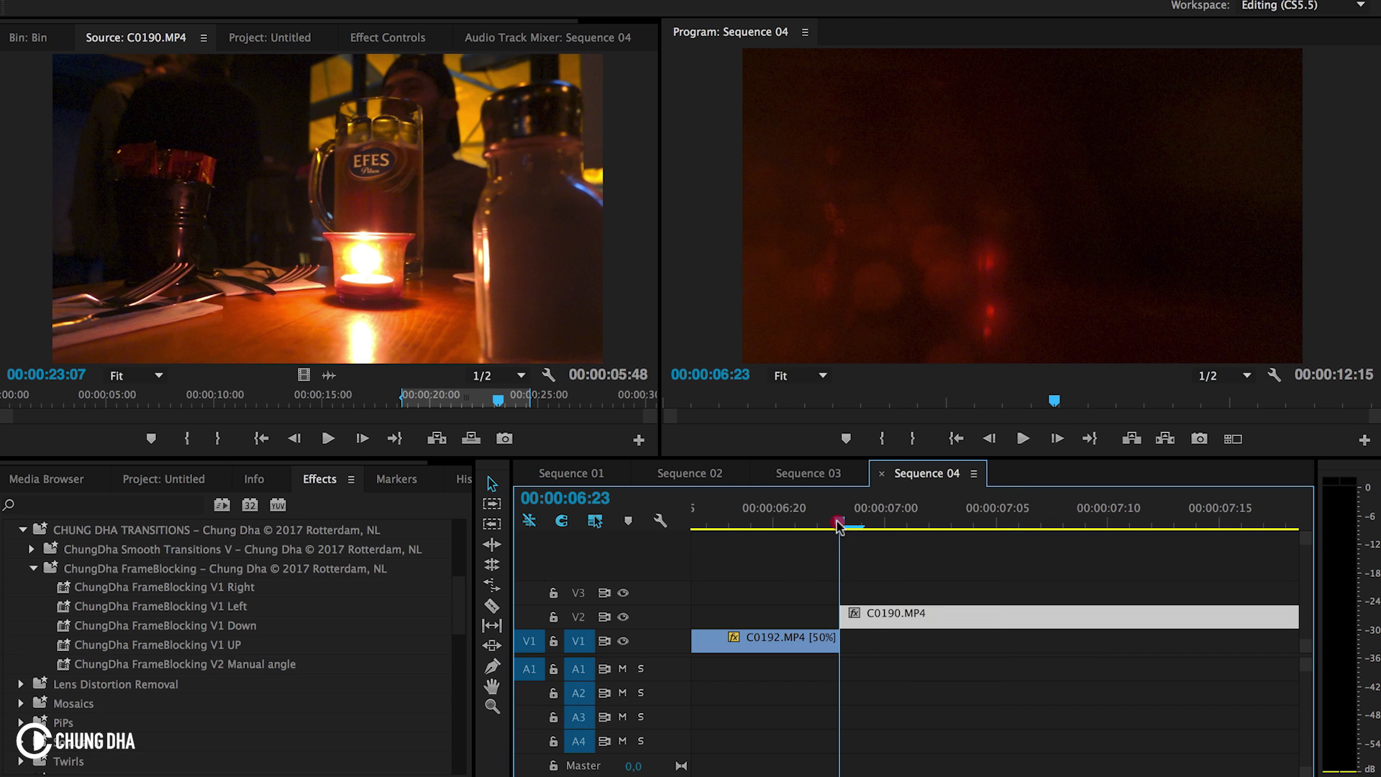
{"action": "left_click_drag", "start_coordinate": [843, 526], "coordinate": [852, 527]}
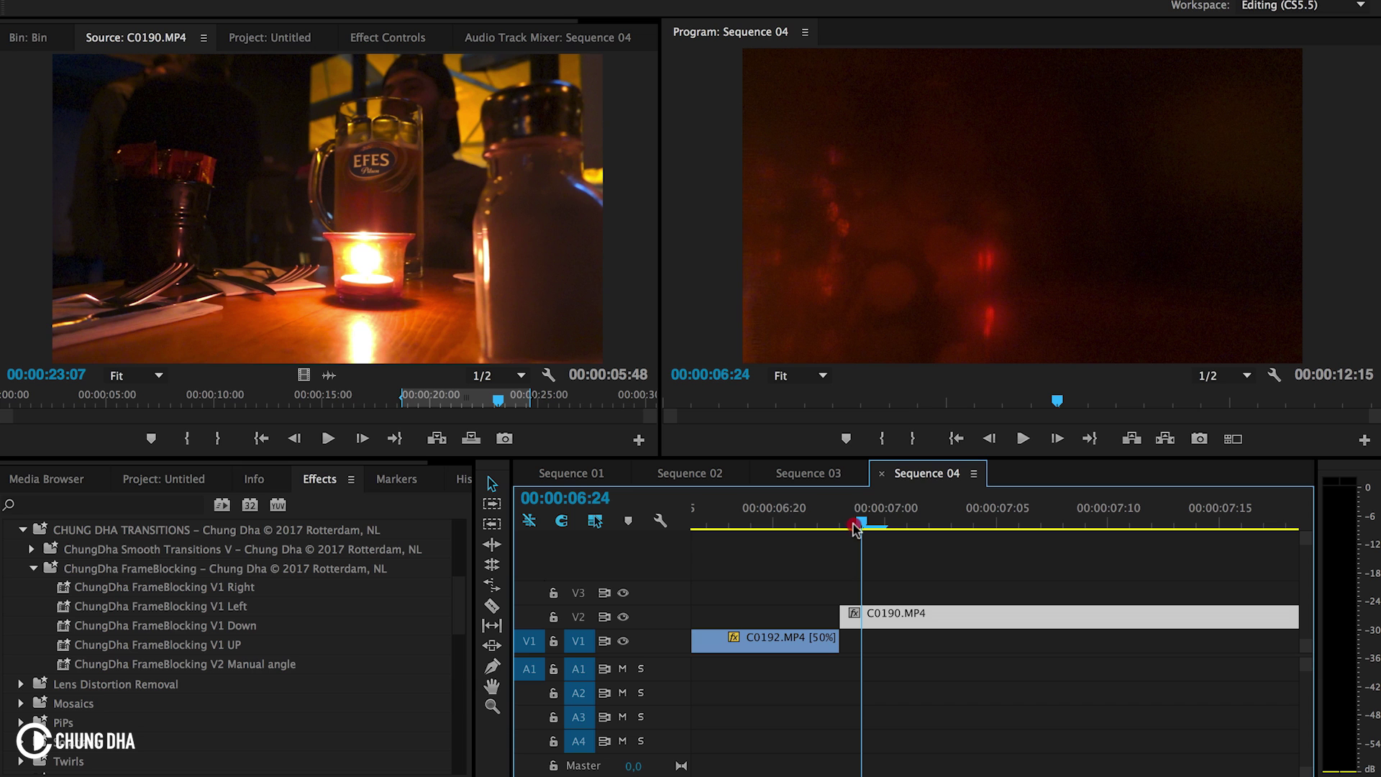
{"action": "left_click", "coordinate": [875, 617]}
{"action": "key", "text": "super+k"}
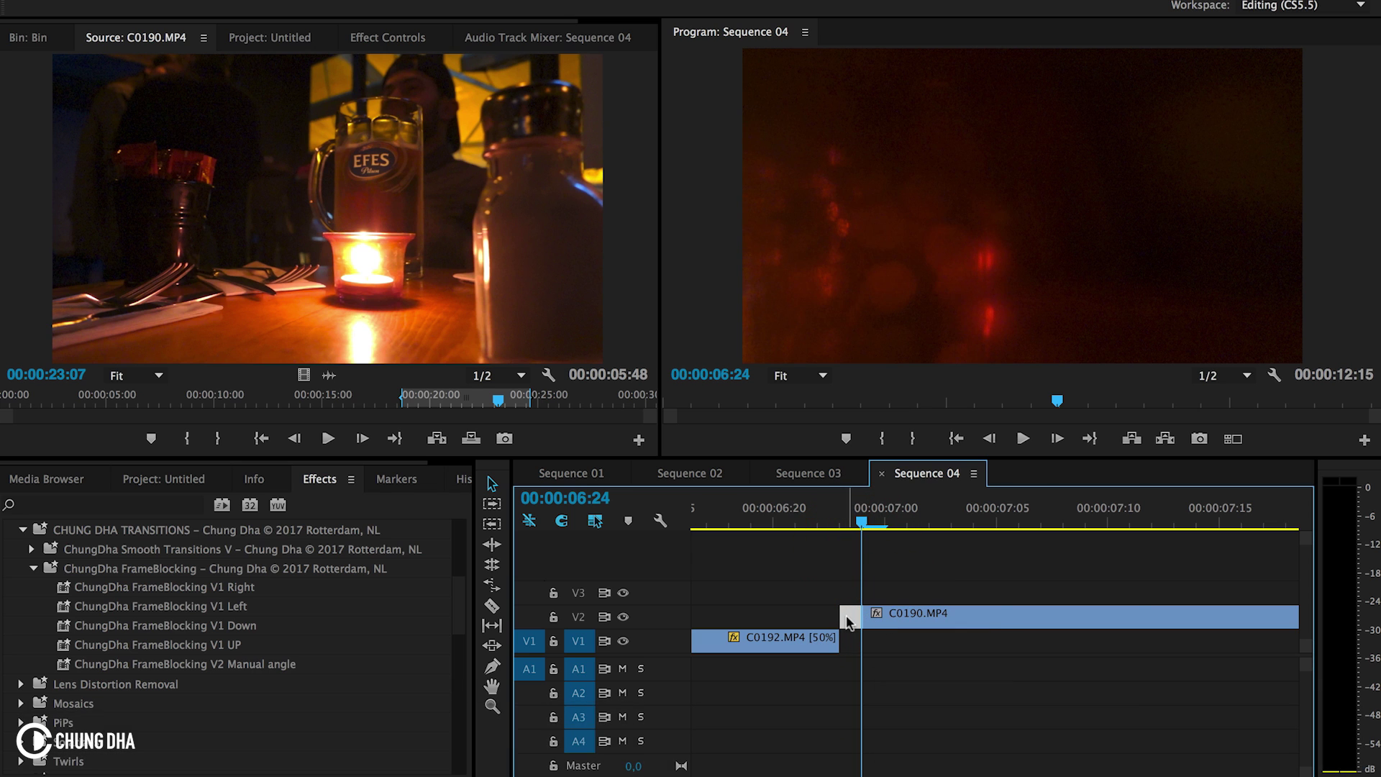
Add a frame hold to the one-frame C0190.MP4 piece and lengthen it toward earlier time
{"action": "right_click", "coordinate": [847, 619]}
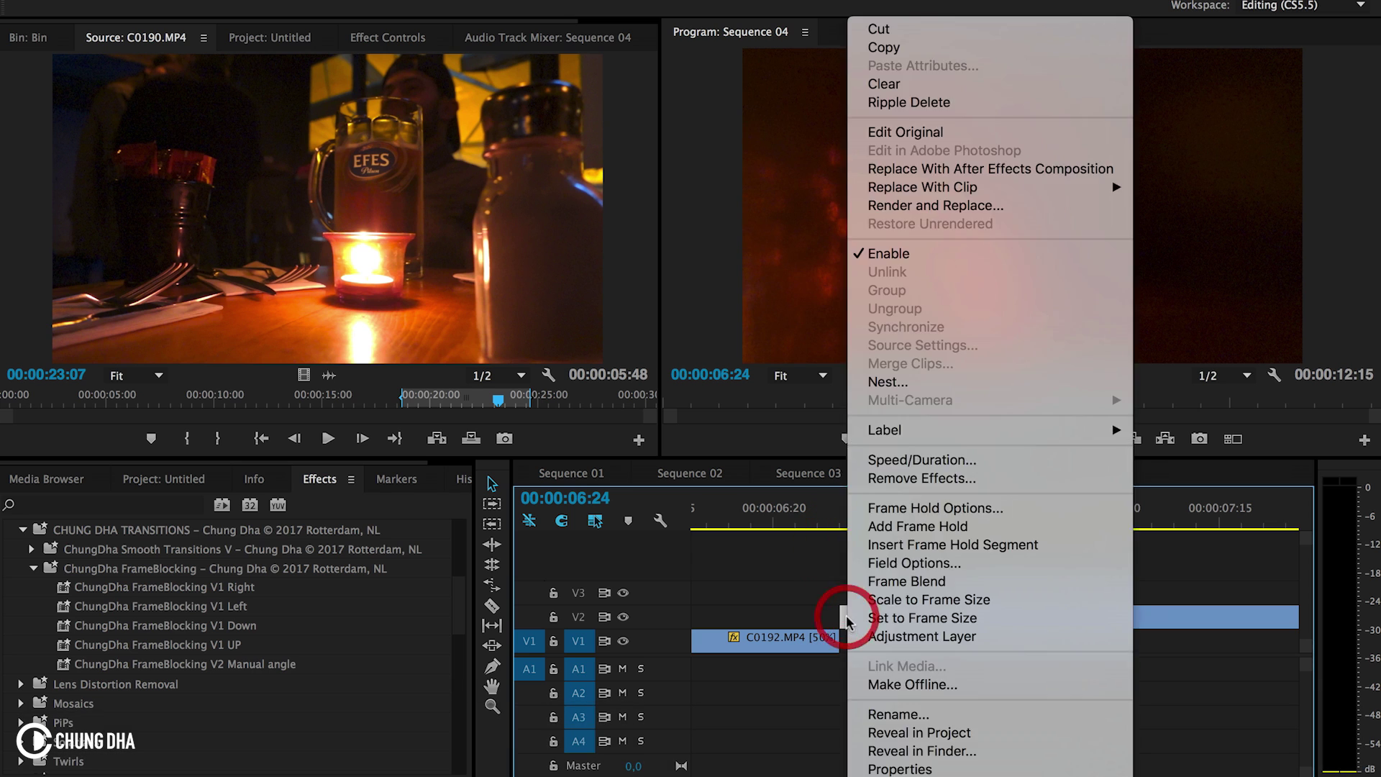
{"action": "left_click", "coordinate": [935, 532]}
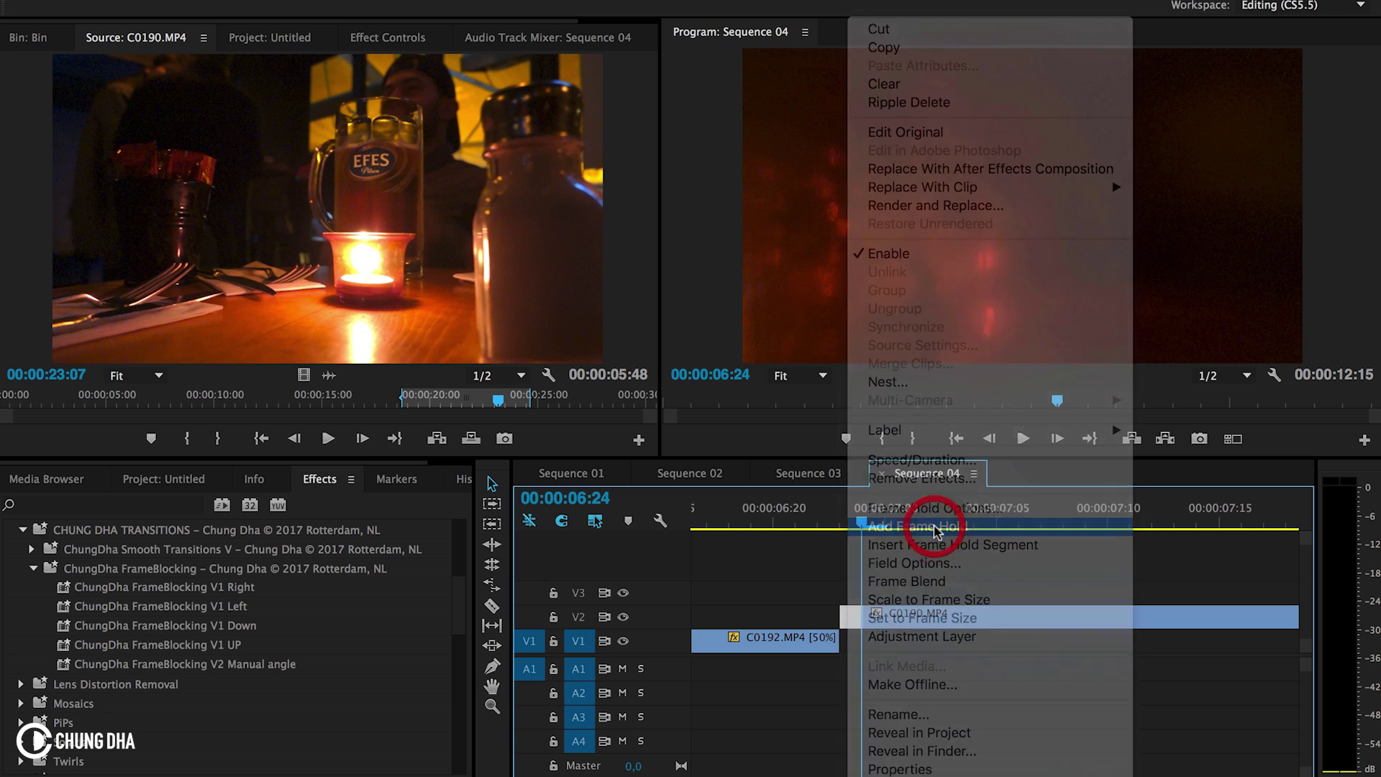
{"action": "scroll", "coordinate": [975, 530], "scroll_direction": "left", "scroll_amount": 1}
{"action": "left_click", "coordinate": [958, 514]}
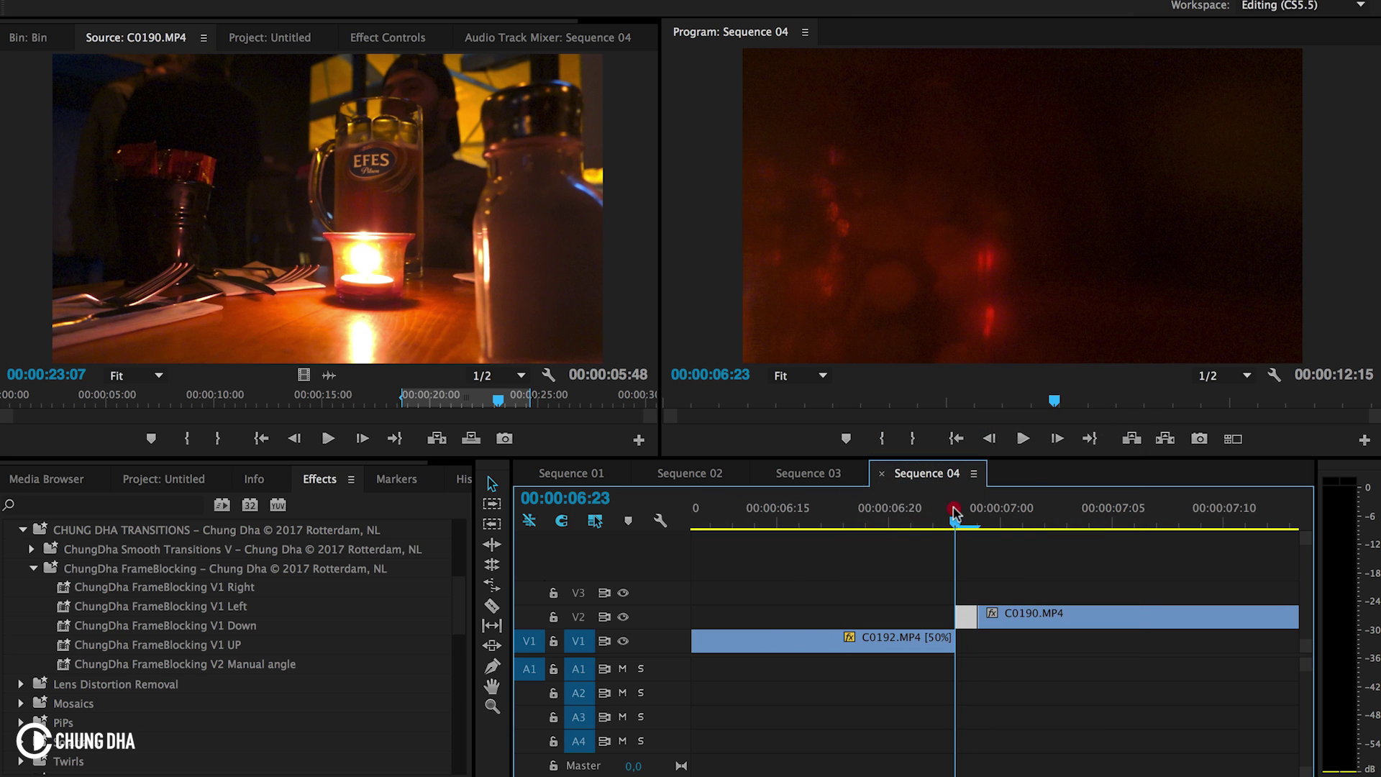
{"action": "left_click_drag", "start_coordinate": [958, 616], "coordinate": [679, 597]}
Shift the frozen piece slightly earlier and trim its start to 00:00:06:13
{"action": "left_click", "coordinate": [827, 512]}
{"action": "left_click_drag", "start_coordinate": [829, 514], "coordinate": [983, 519]}
{"action": "key", "text": "minus"}
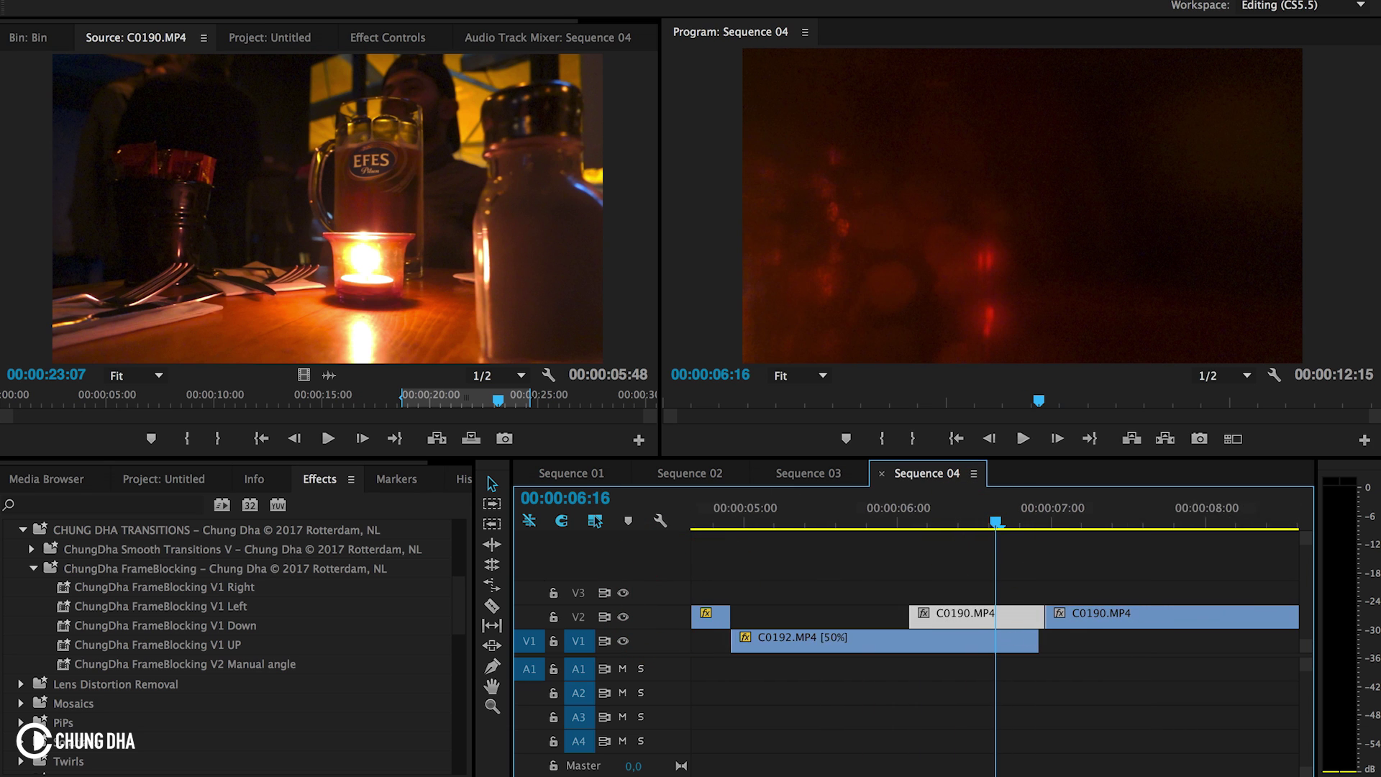
{"action": "left_click_drag", "start_coordinate": [1009, 619], "coordinate": [1073, 615]}
{"action": "left_click_drag", "start_coordinate": [992, 518], "coordinate": [1037, 534]}
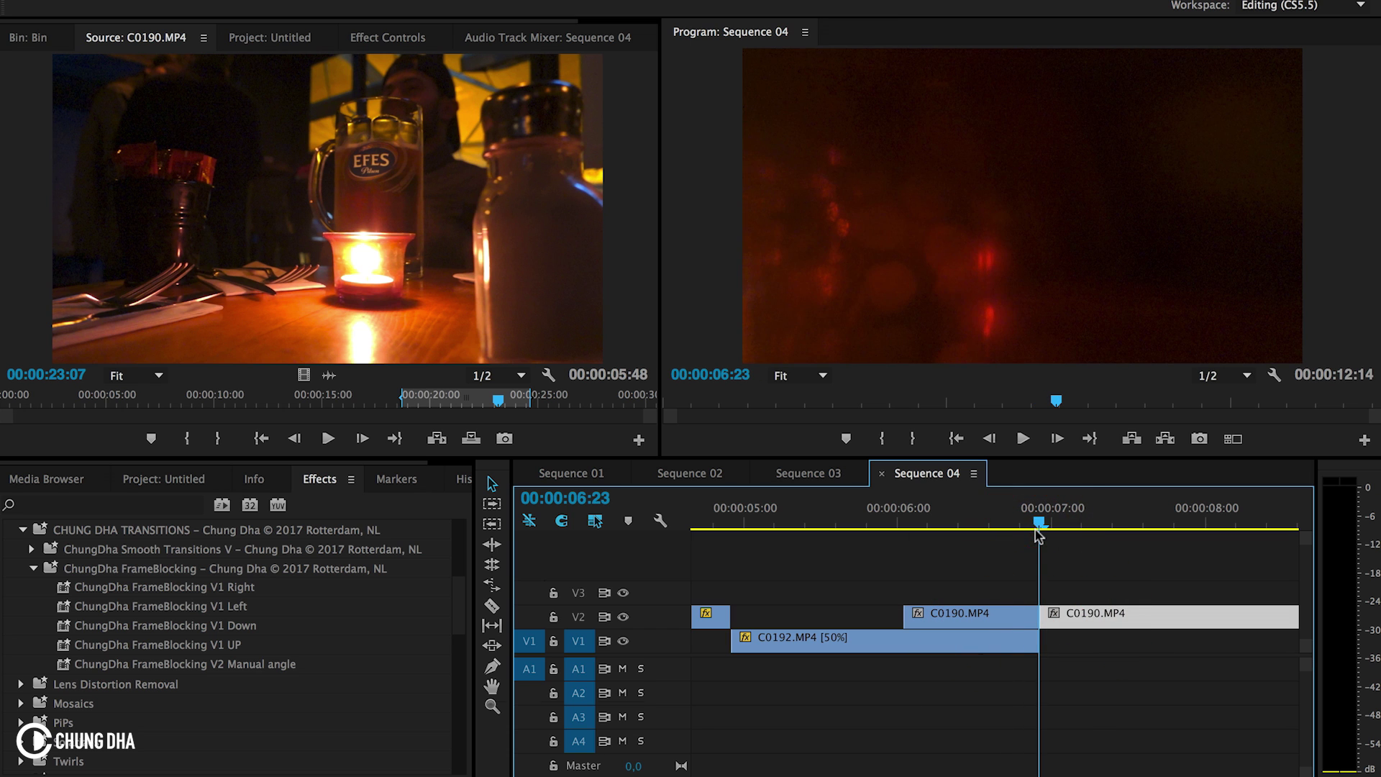
{"action": "key", "text": "shift"}
{"action": "key", "text": "shift+Left"}
{"action": "key", "text": "shift+Left"}
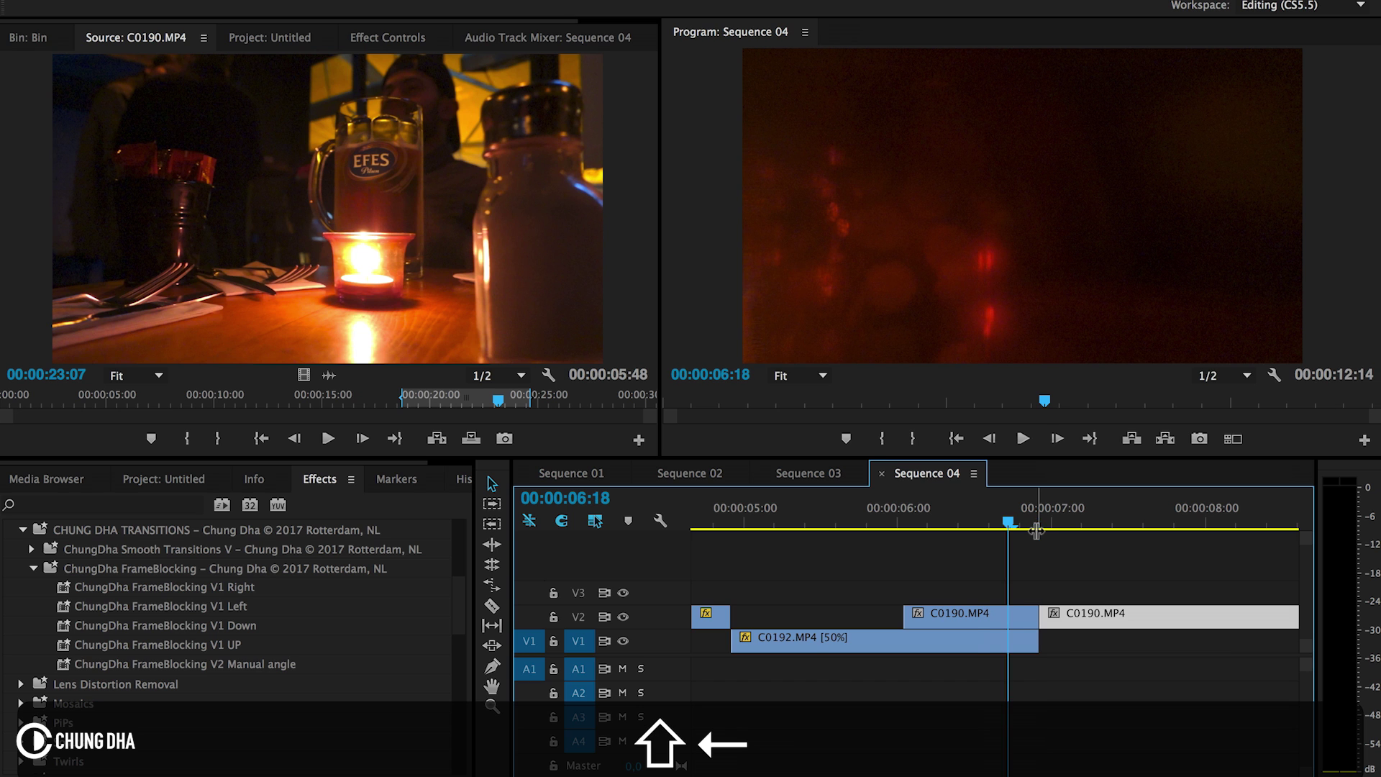
{"action": "left_click_drag", "start_coordinate": [906, 615], "coordinate": [977, 615]}
{"action": "mouse_move", "coordinate": [983, 534]}
{"action": "left_mouse_down"}
{"action": "mouse_move", "coordinate": [932, 525]}
{"action": "mouse_move", "coordinate": [1039, 528]}
{"action": "mouse_move", "coordinate": [995, 541]}
{"action": "left_mouse_up"}
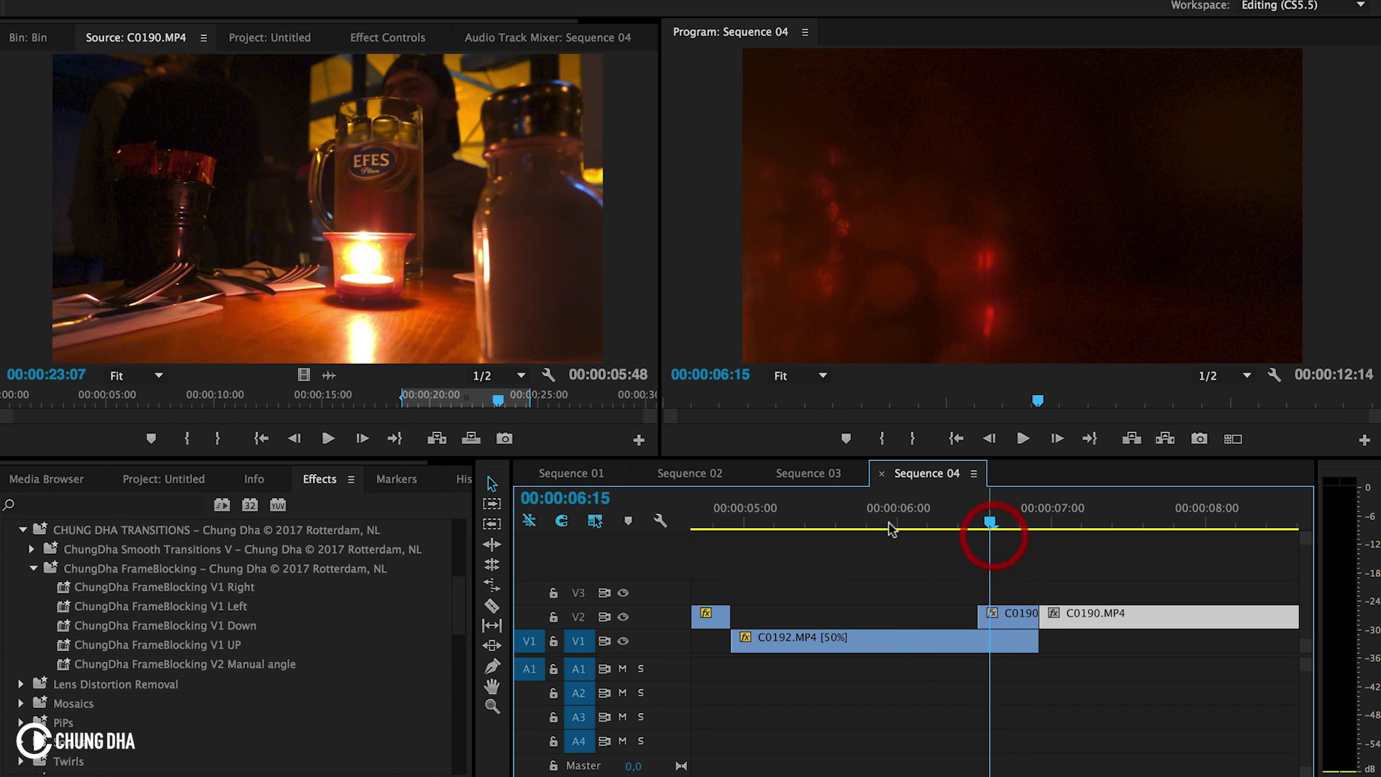
Drop the ChungDha FrameBlocking V1 Left preset onto the frozen C0190.MP4 piece on V2
{"action": "left_click_drag", "start_coordinate": [1144, 528], "coordinate": [1230, 530]}
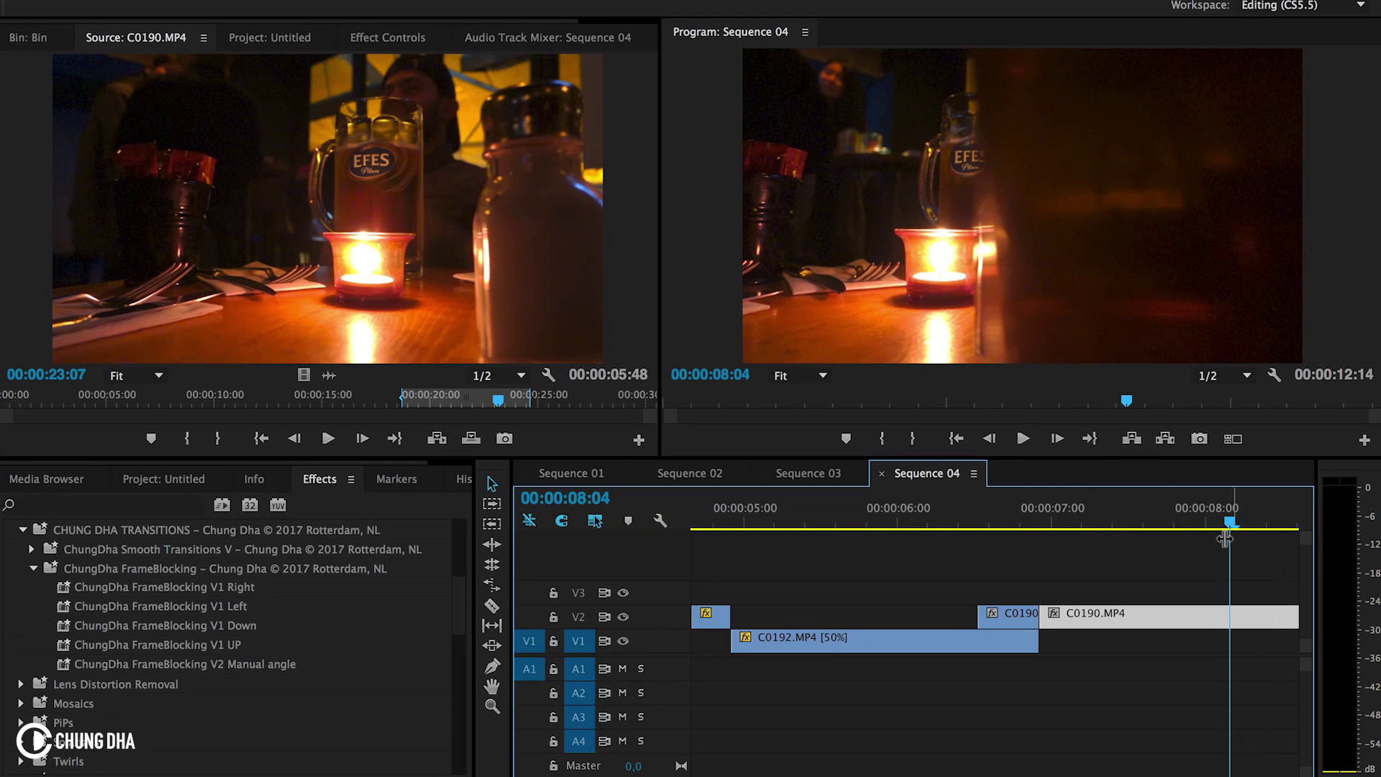
{"action": "mouse_move", "coordinate": [170, 607]}
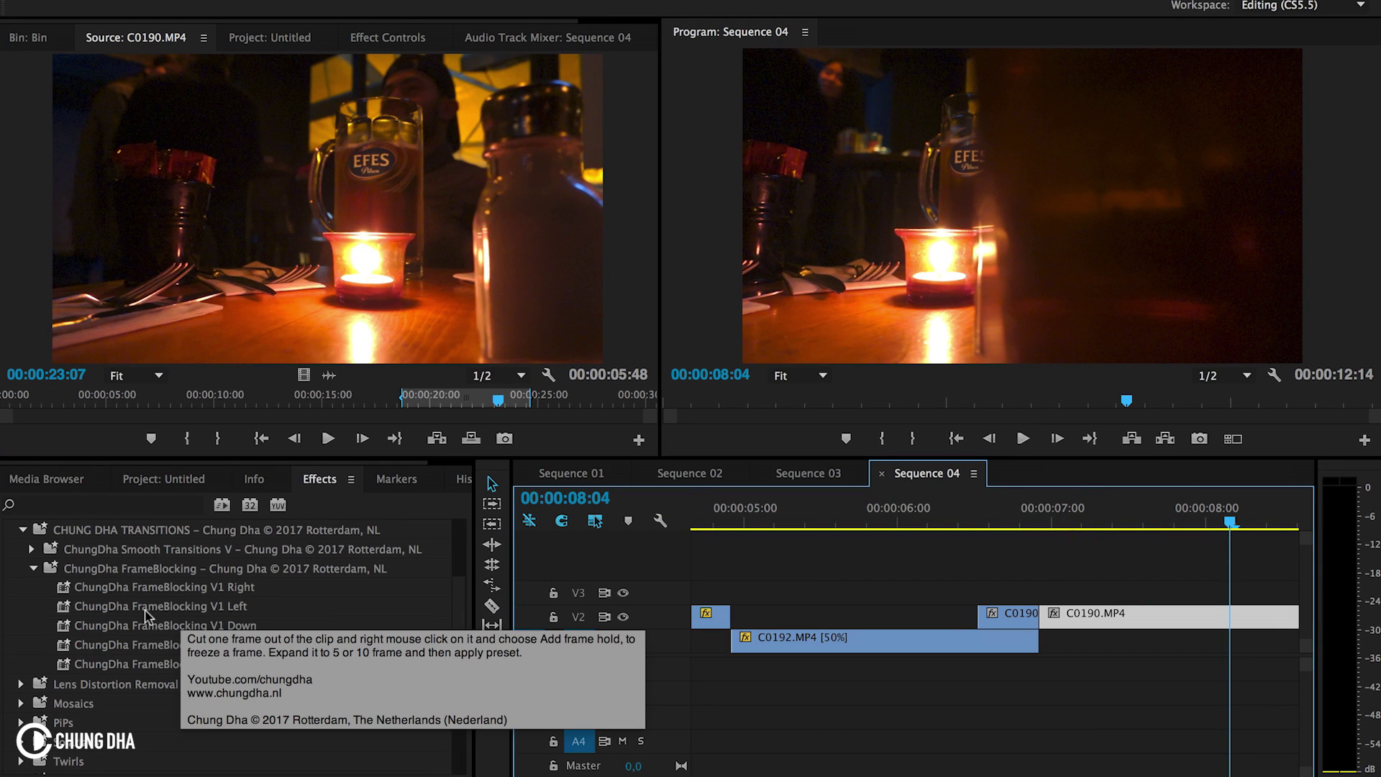
{"action": "left_click_drag", "start_coordinate": [194, 611], "coordinate": [996, 613]}
Play the new frame-blocking transition back from 00:00:06:08
{"action": "left_click_drag", "start_coordinate": [947, 530], "coordinate": [1148, 541]}
{"action": "key", "text": "space"}
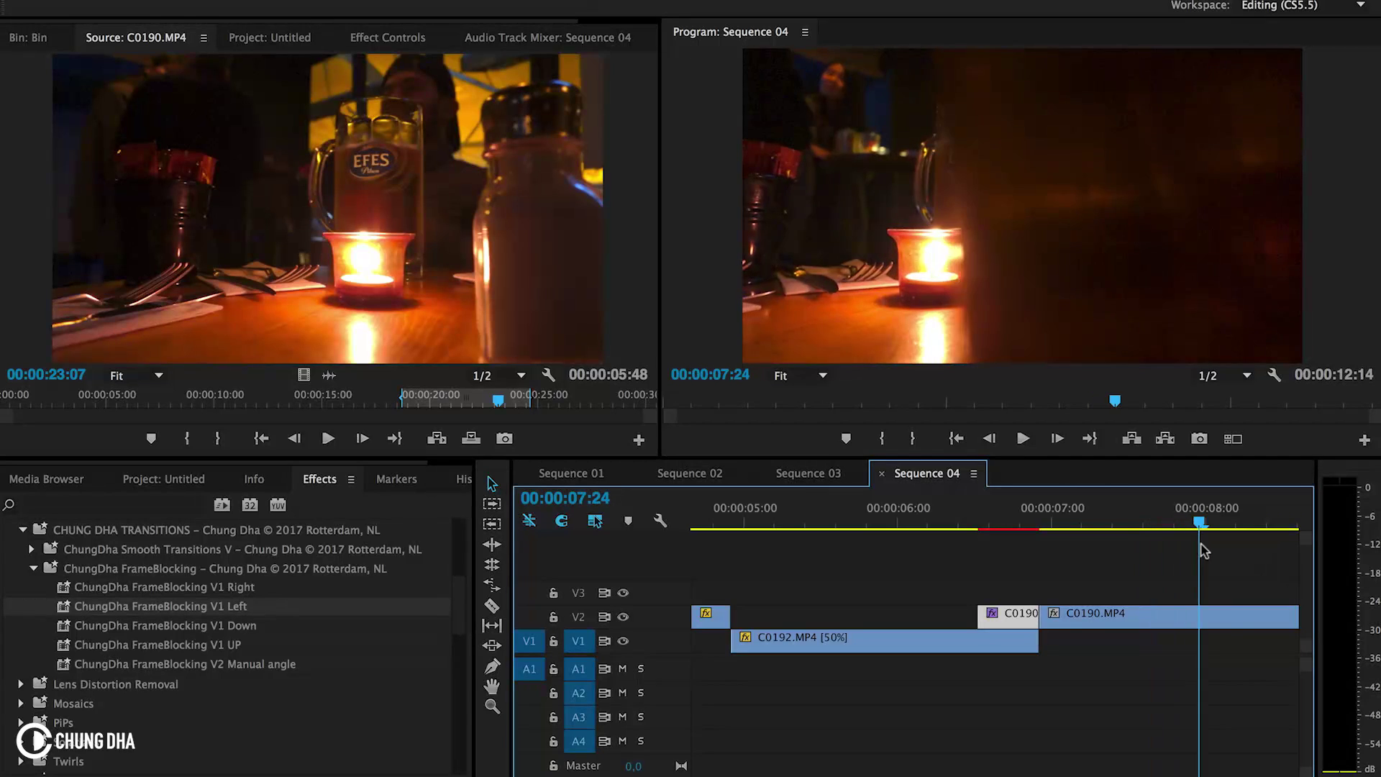
{"action": "left_click", "coordinate": [946, 561]}
{"action": "key", "text": "space"}
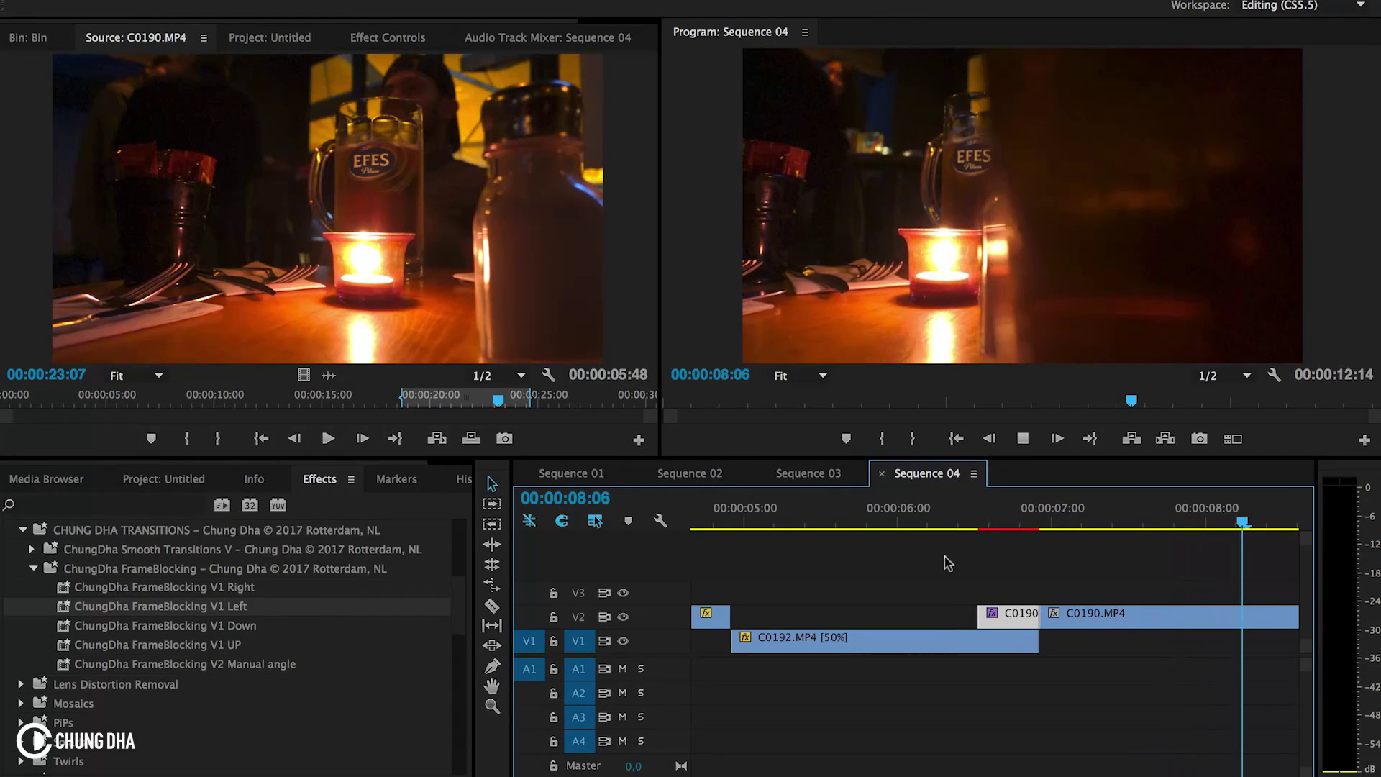
{"action": "key", "text": "space"}
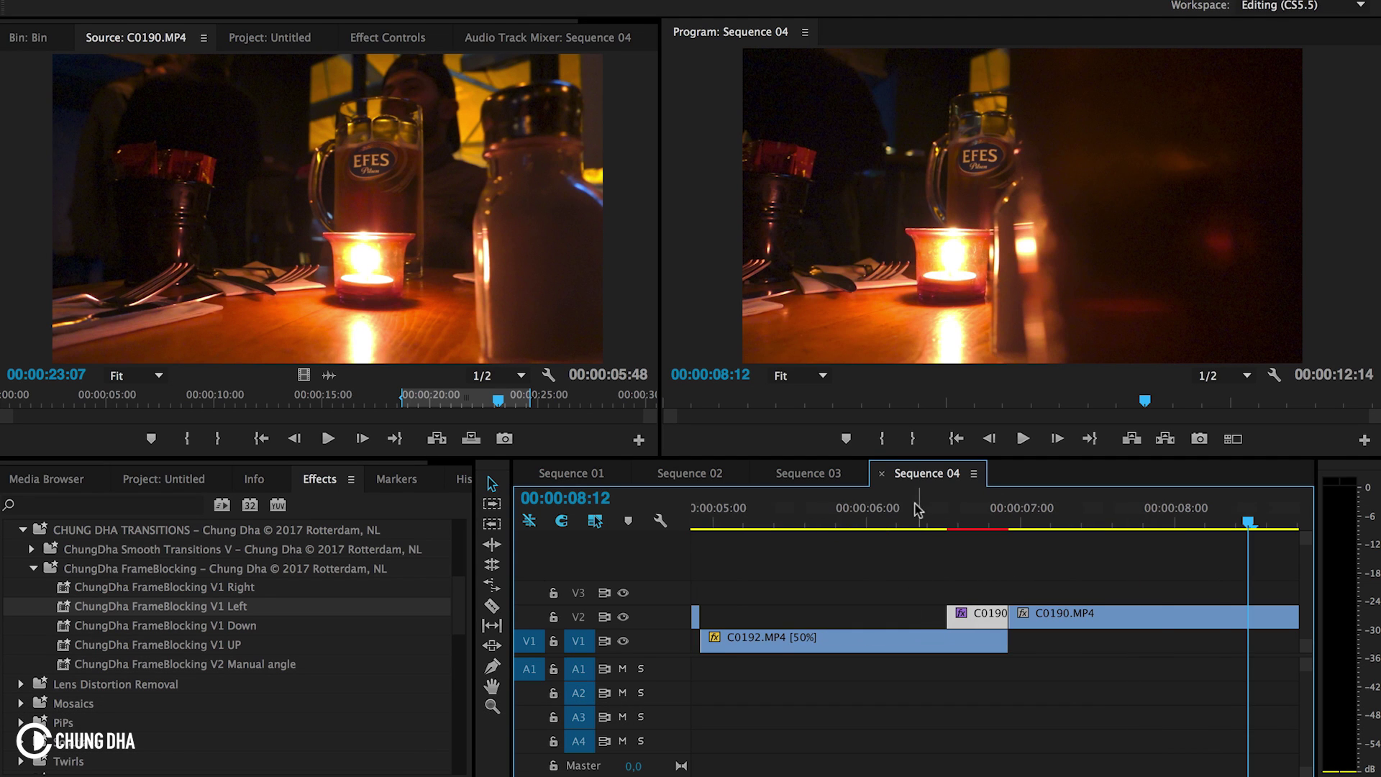
{"action": "left_click_drag", "start_coordinate": [916, 509], "coordinate": [1092, 508]}
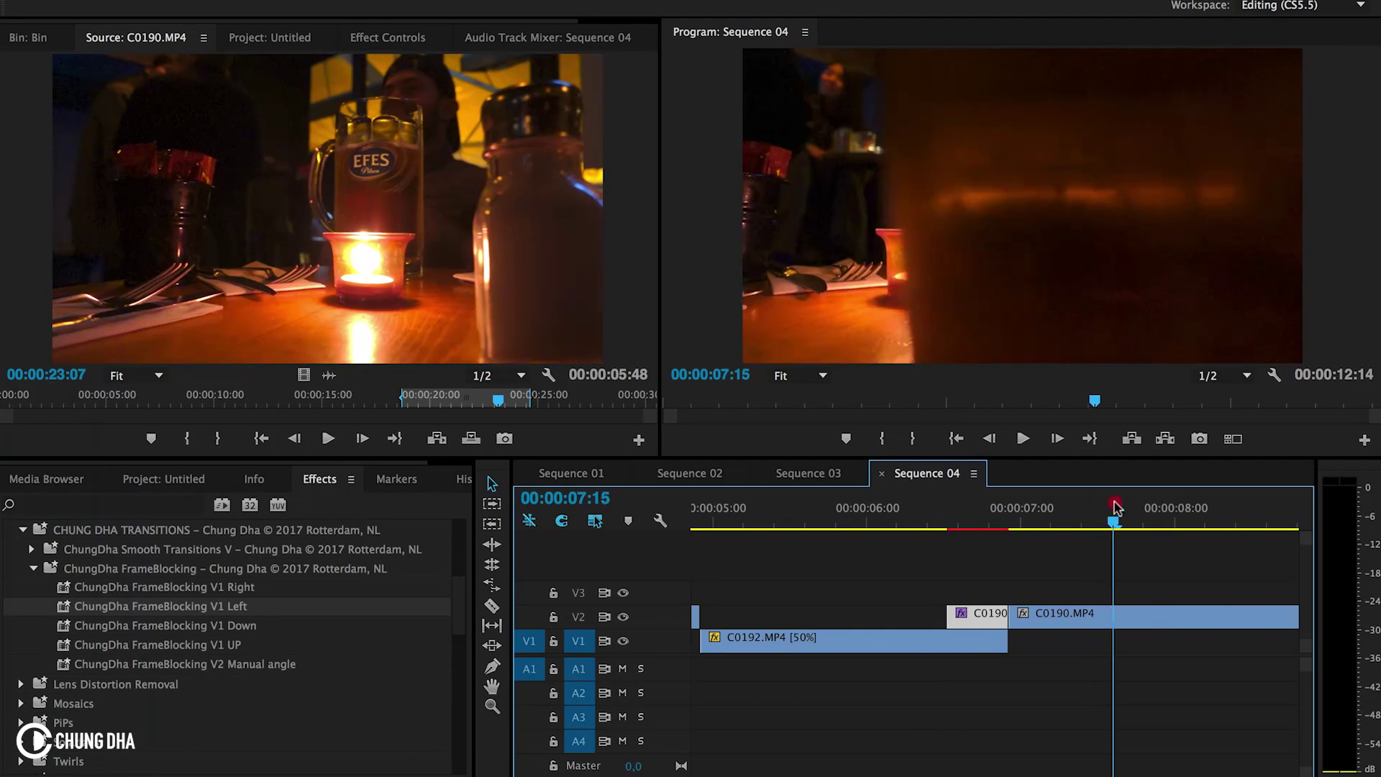
{"action": "left_click_drag", "start_coordinate": [1114, 507], "coordinate": [1230, 512]}
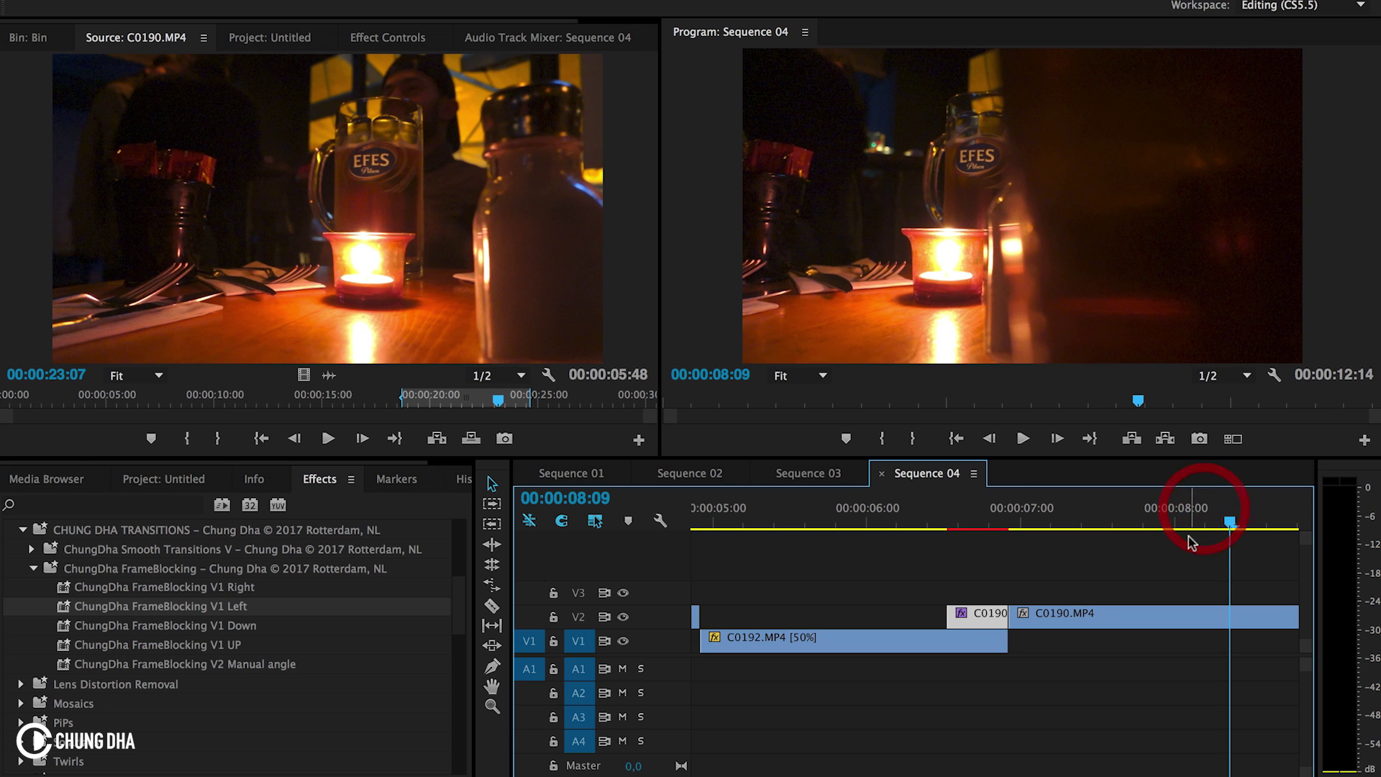
{"action": "scroll", "coordinate": [1192, 543], "scroll_direction": "right", "scroll_amount": 2}
{"action": "scroll", "coordinate": [1124, 547], "scroll_direction": "right", "scroll_amount": 3}
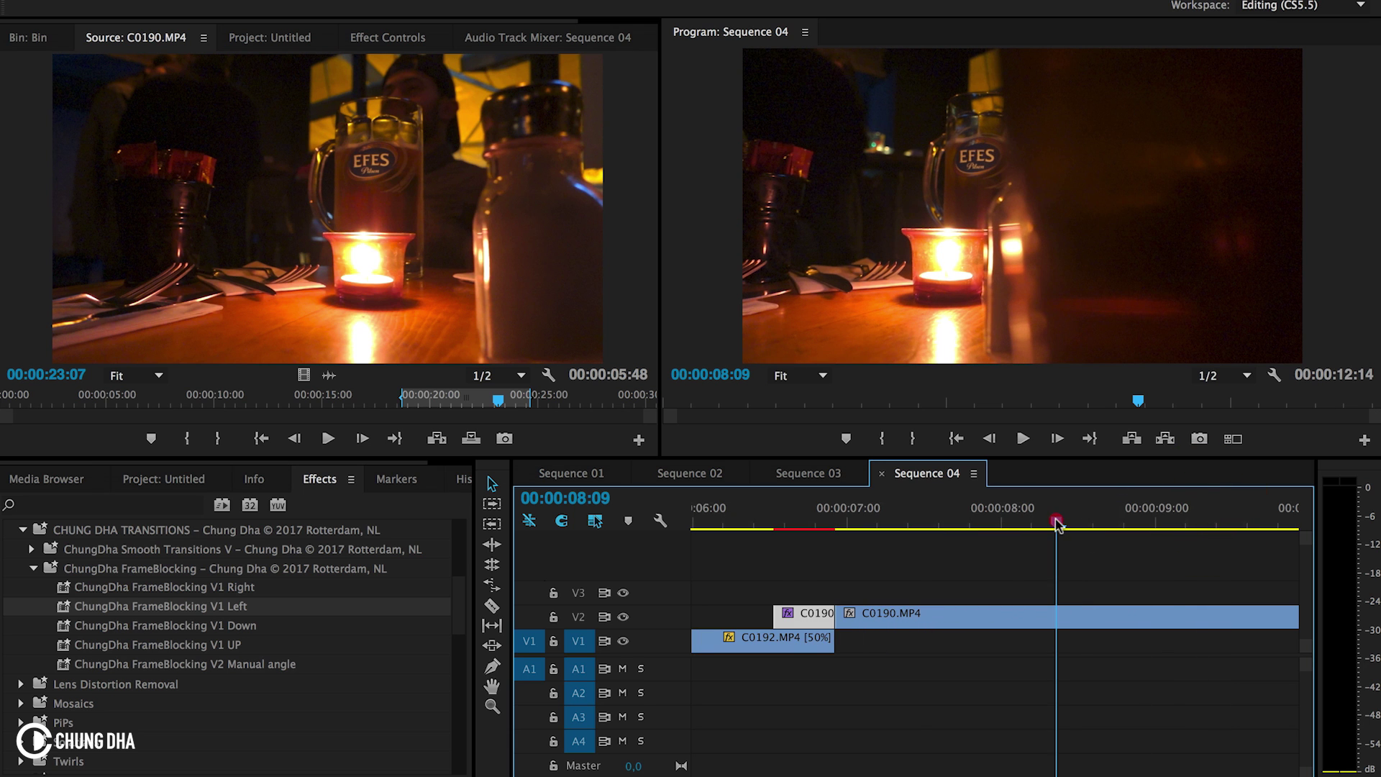
{"action": "left_click_drag", "start_coordinate": [1056, 521], "coordinate": [1199, 527]}
Split C0190 on V2 at the playhead and set its first part to 300% speed
{"action": "left_click", "coordinate": [1168, 613]}
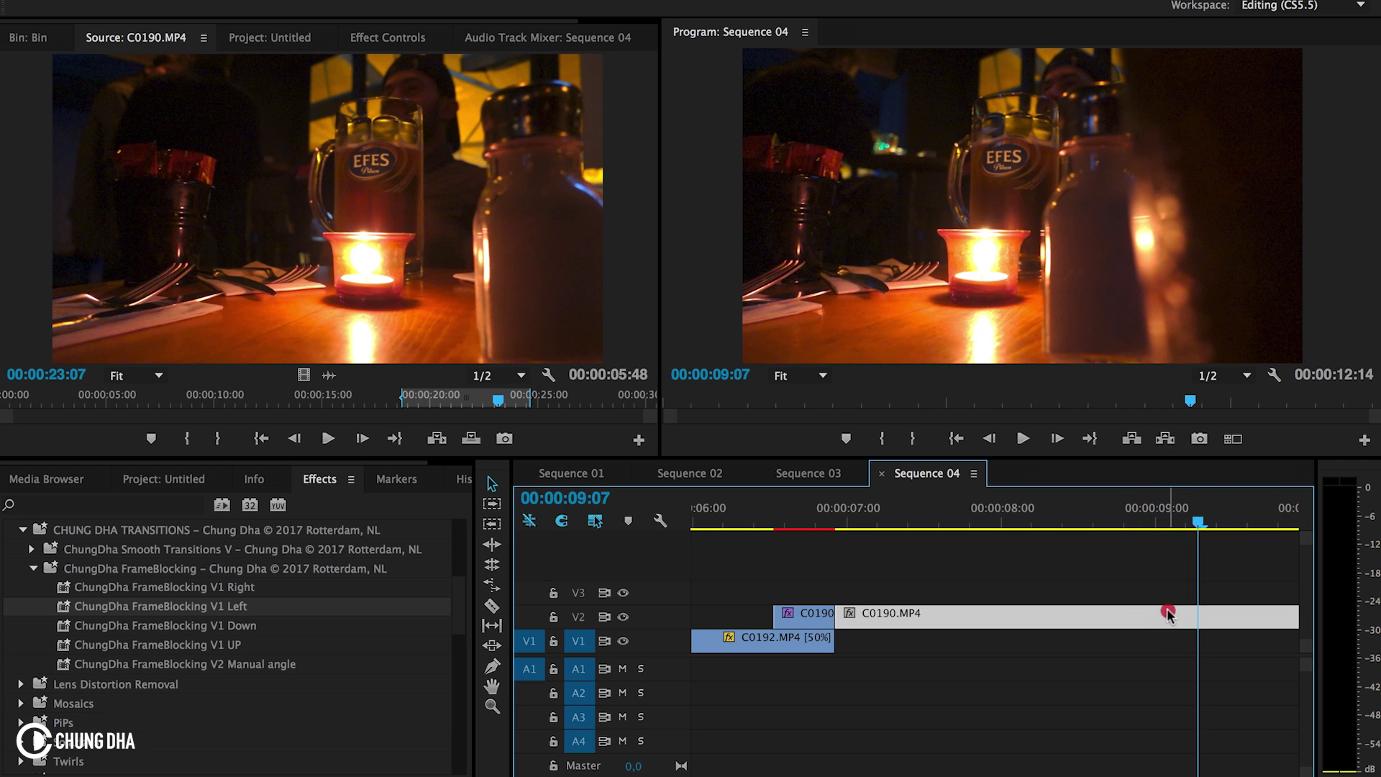
{"action": "key", "text": "super+k"}
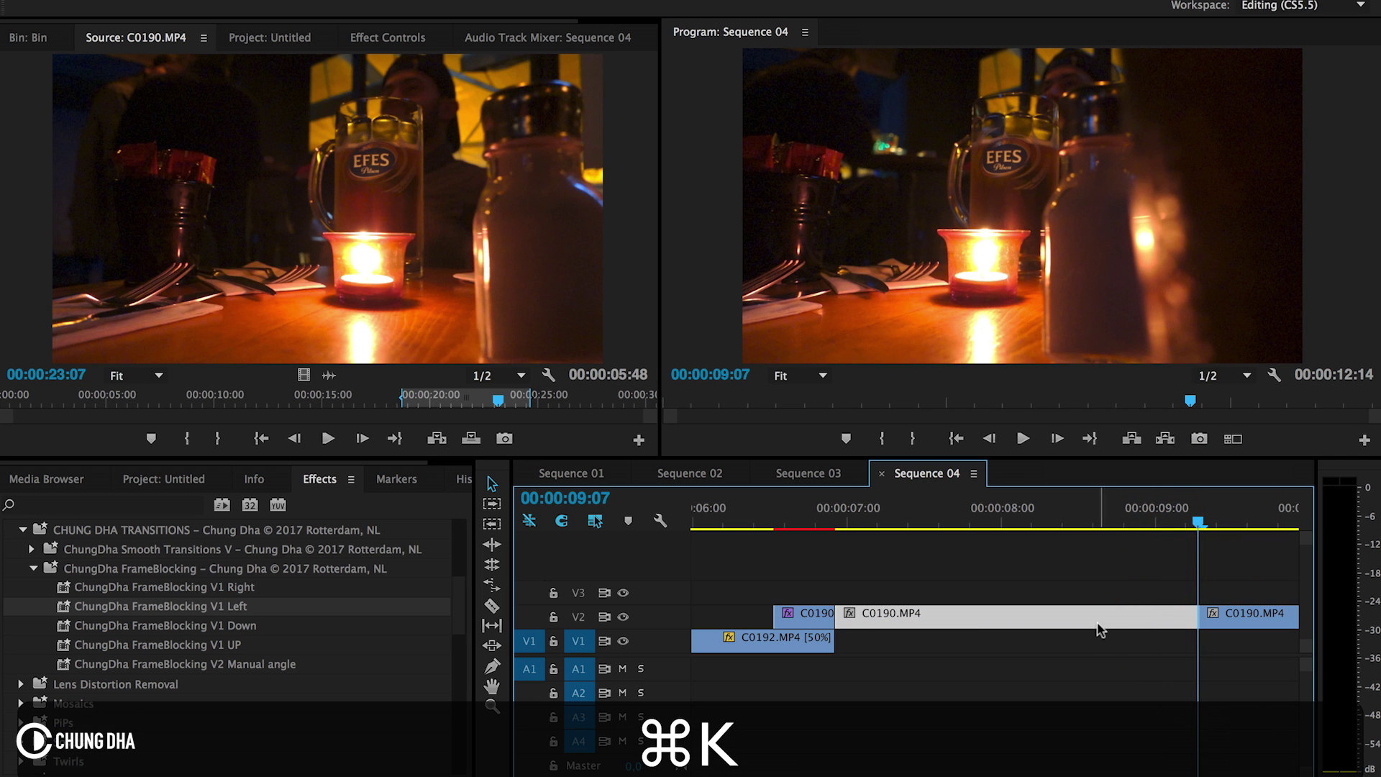
{"action": "right_click", "coordinate": [1094, 616]}
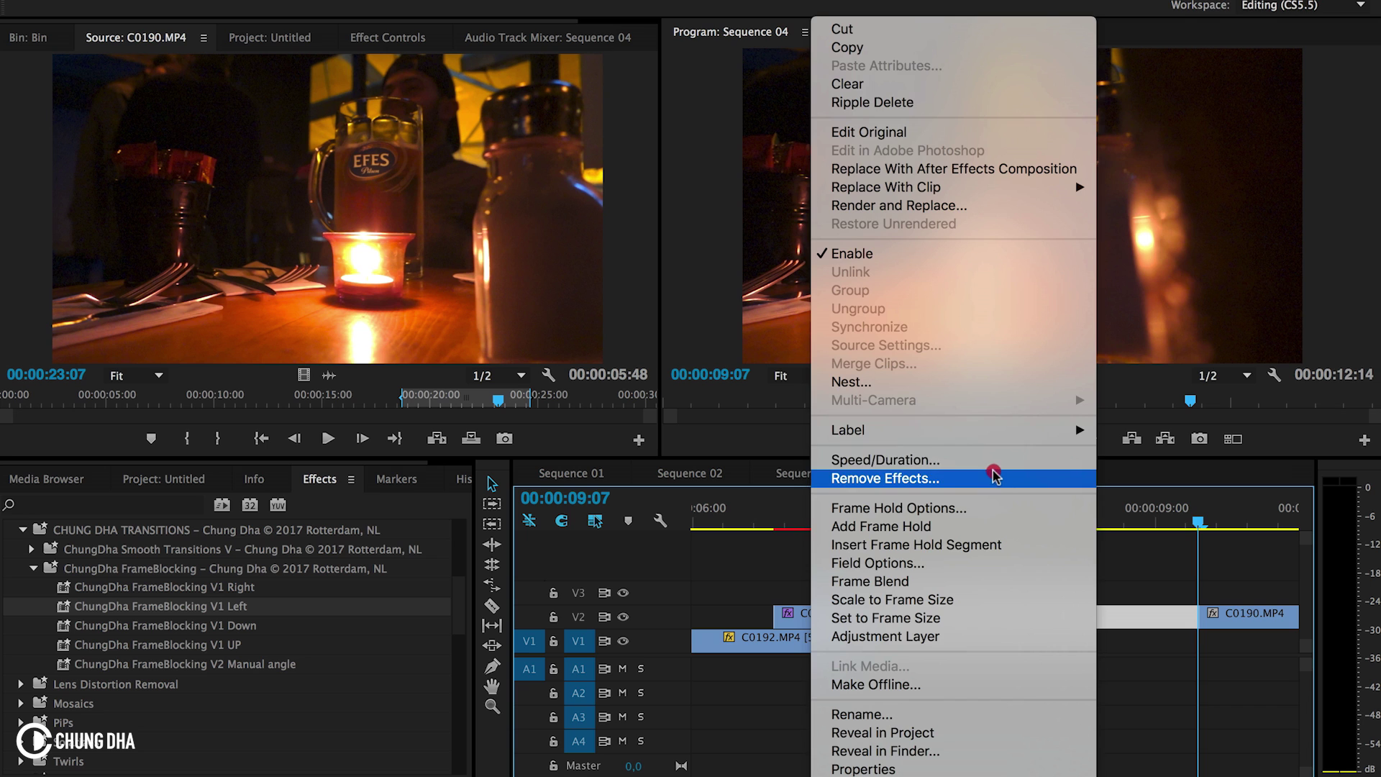
{"action": "left_click", "coordinate": [994, 461]}
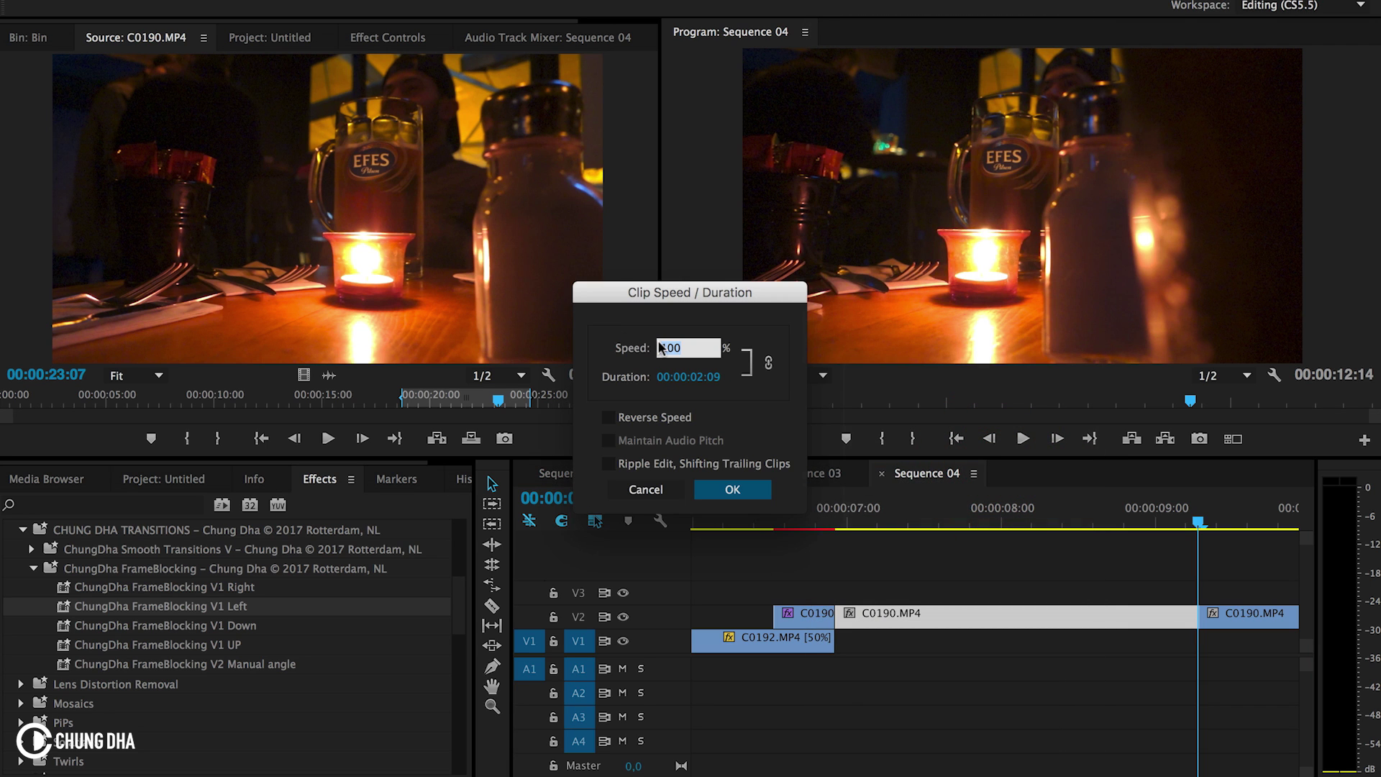
{"action": "left_click", "coordinate": [665, 346]}
{"action": "type", "text": "3"}
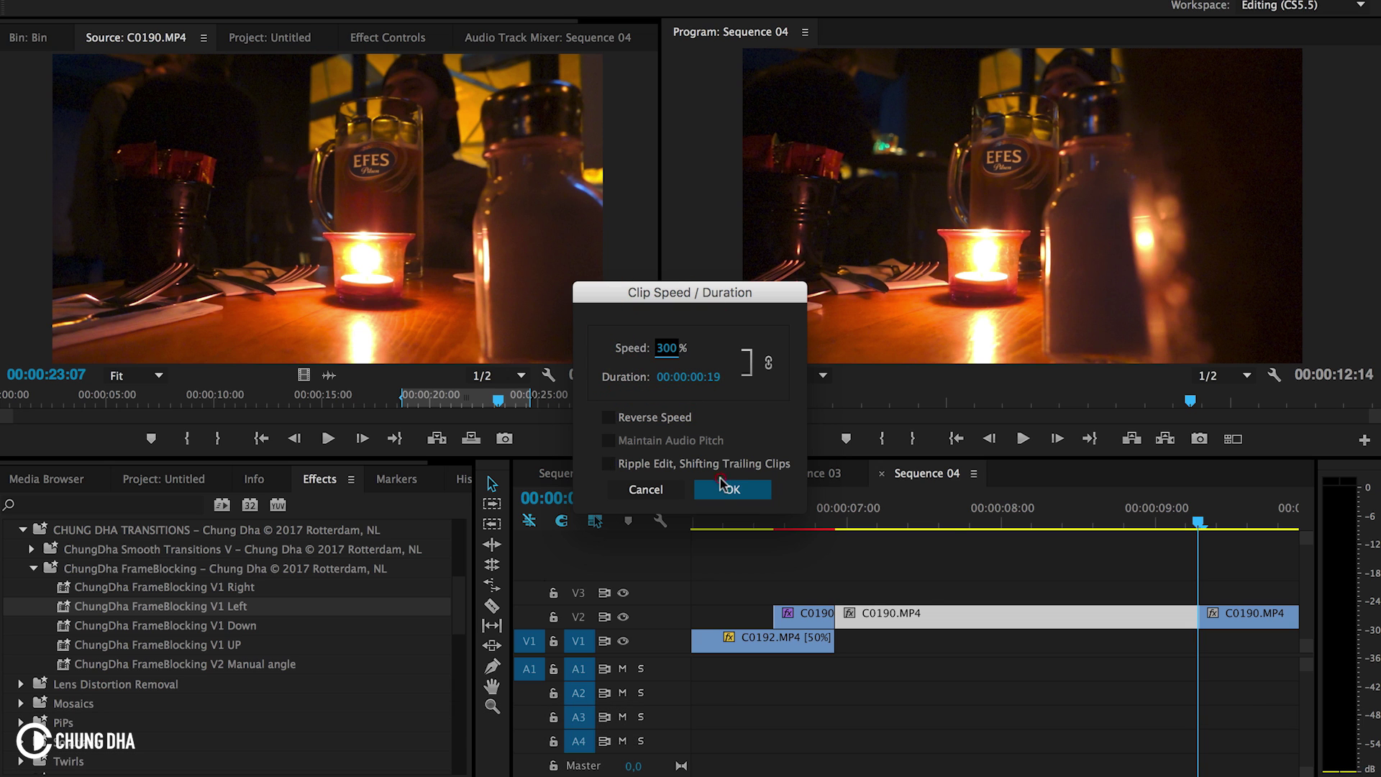
{"action": "left_click", "coordinate": [726, 487]}
Close the gap after the sped-up piece and preview the section from about 06:08
{"action": "left_click_drag", "start_coordinate": [1206, 609], "coordinate": [972, 616]}
{"action": "left_click", "coordinate": [767, 518]}
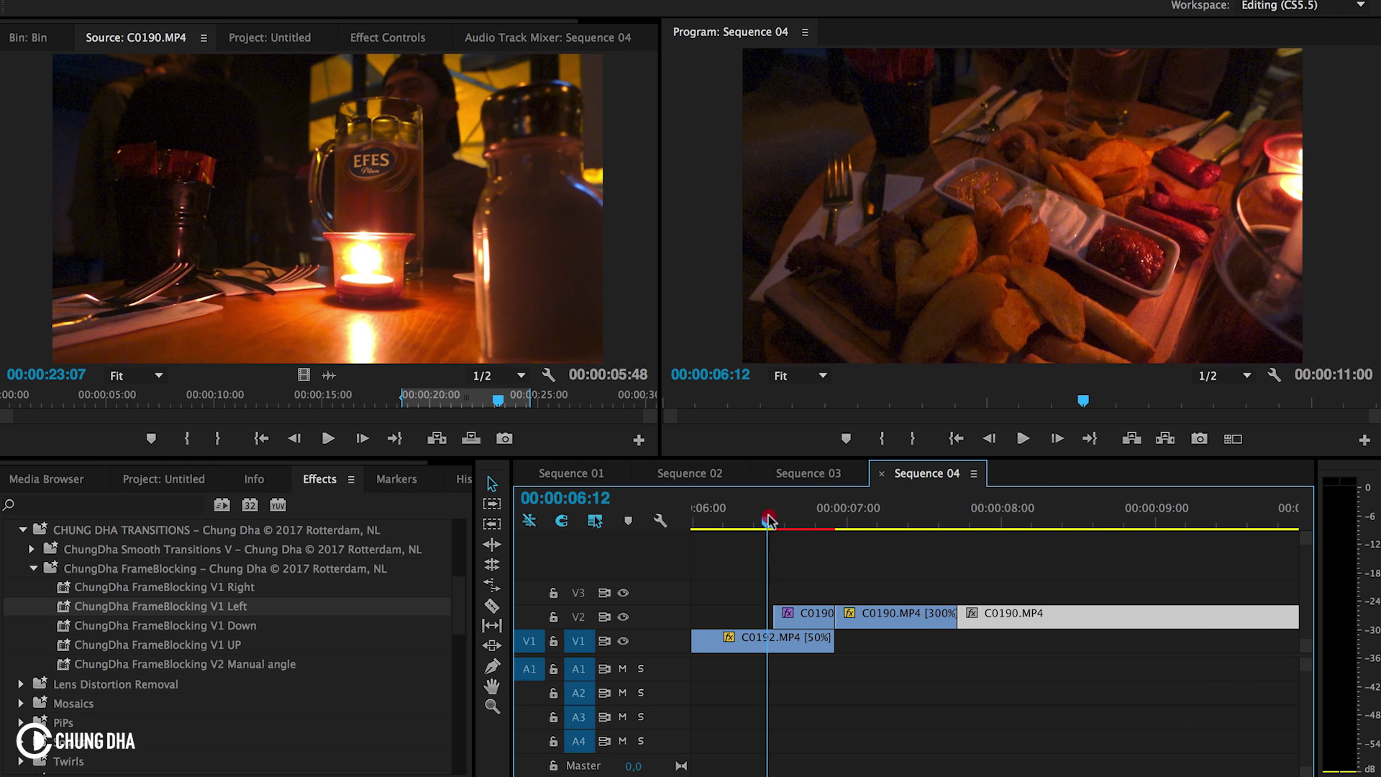
{"action": "left_click", "coordinate": [746, 519]}
{"action": "left_click_drag", "start_coordinate": [745, 520], "coordinate": [709, 530]}
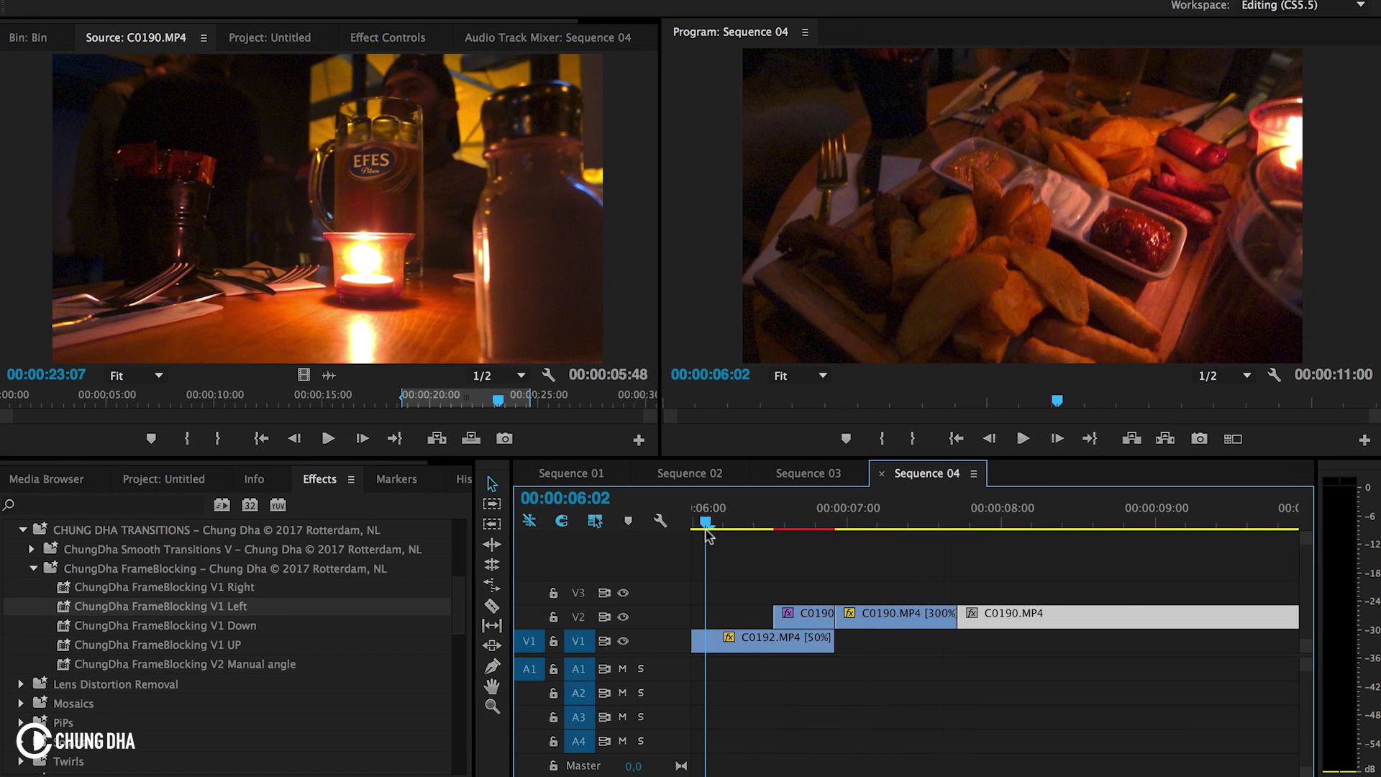
Place the chosen part of C0192.MP4 on V2 starting near 00:00:10:24
{"action": "key", "text": "space"}
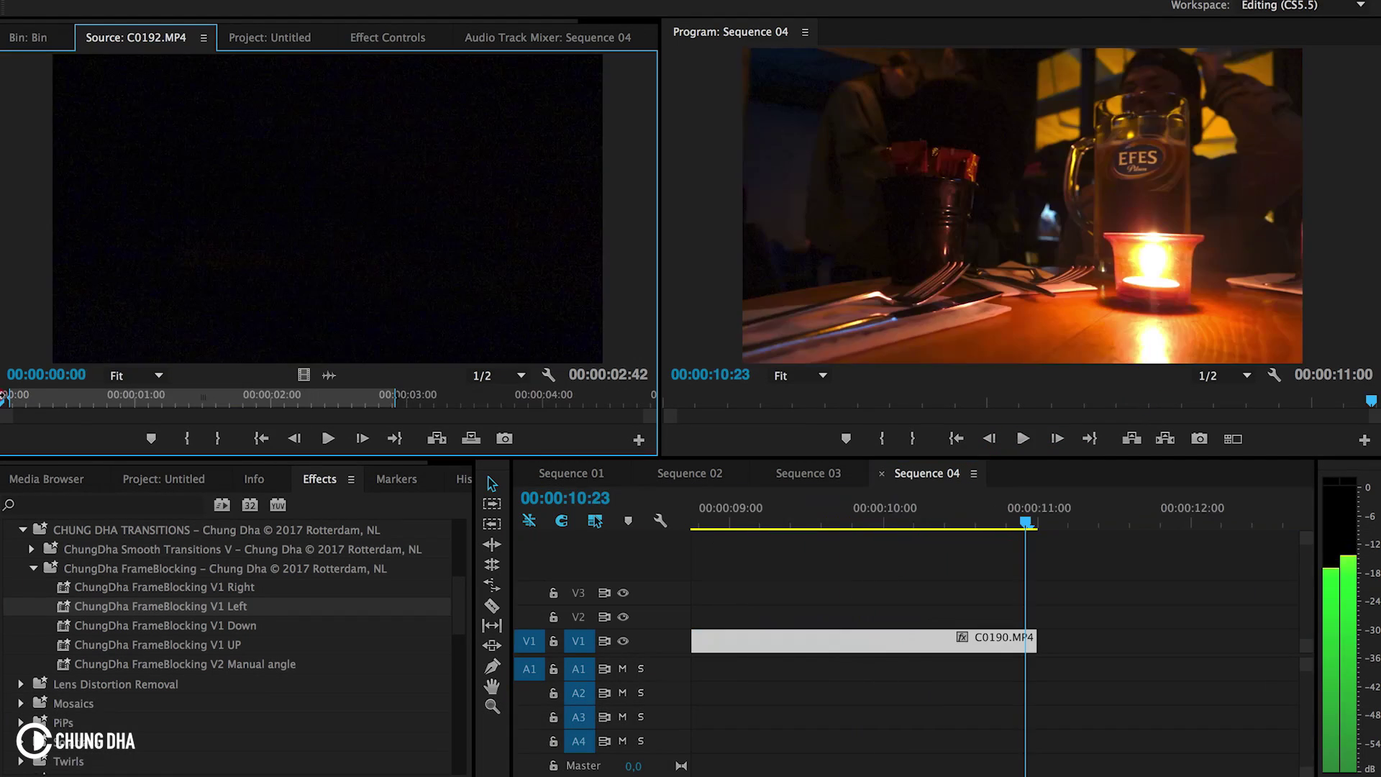
{"action": "left_click_drag", "start_coordinate": [10, 399], "coordinate": [417, 369]}
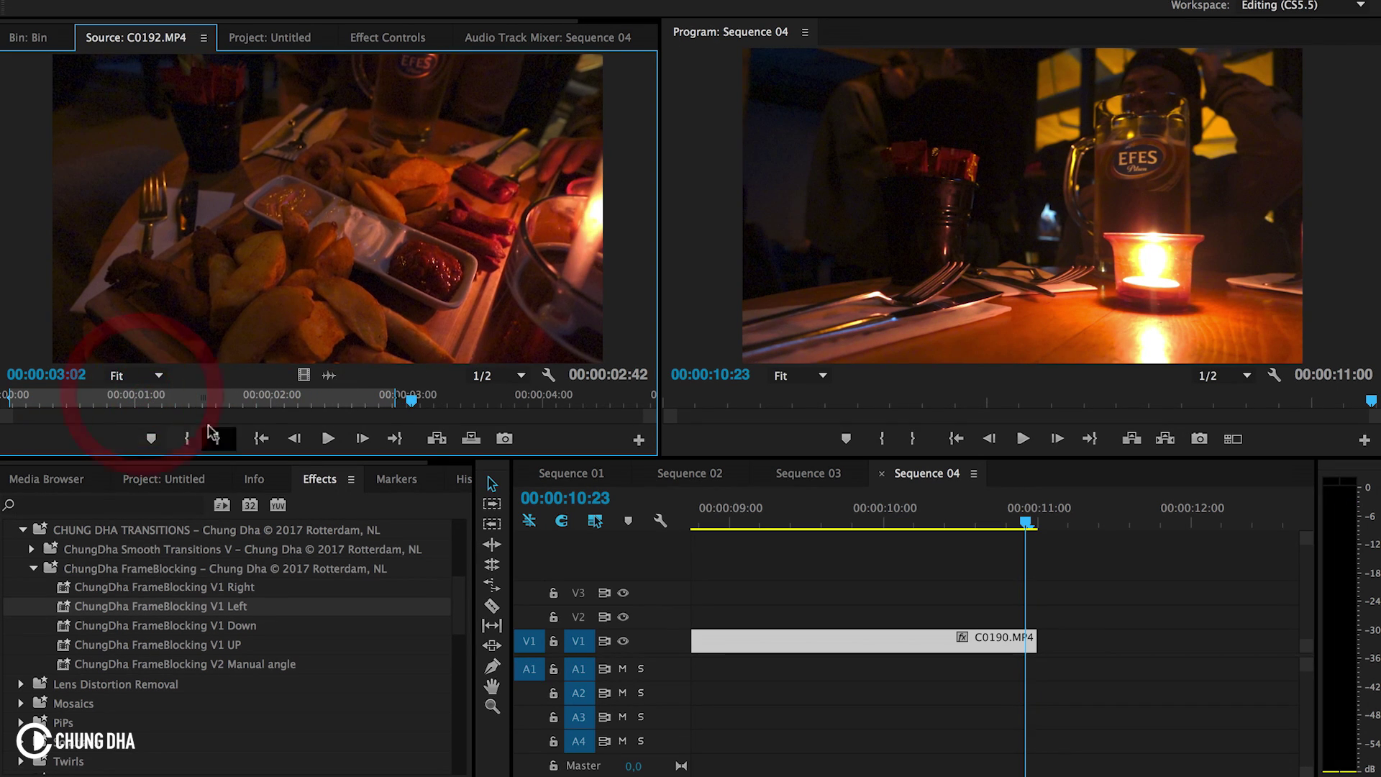
{"action": "left_click_drag", "start_coordinate": [590, 446], "coordinate": [1058, 633]}
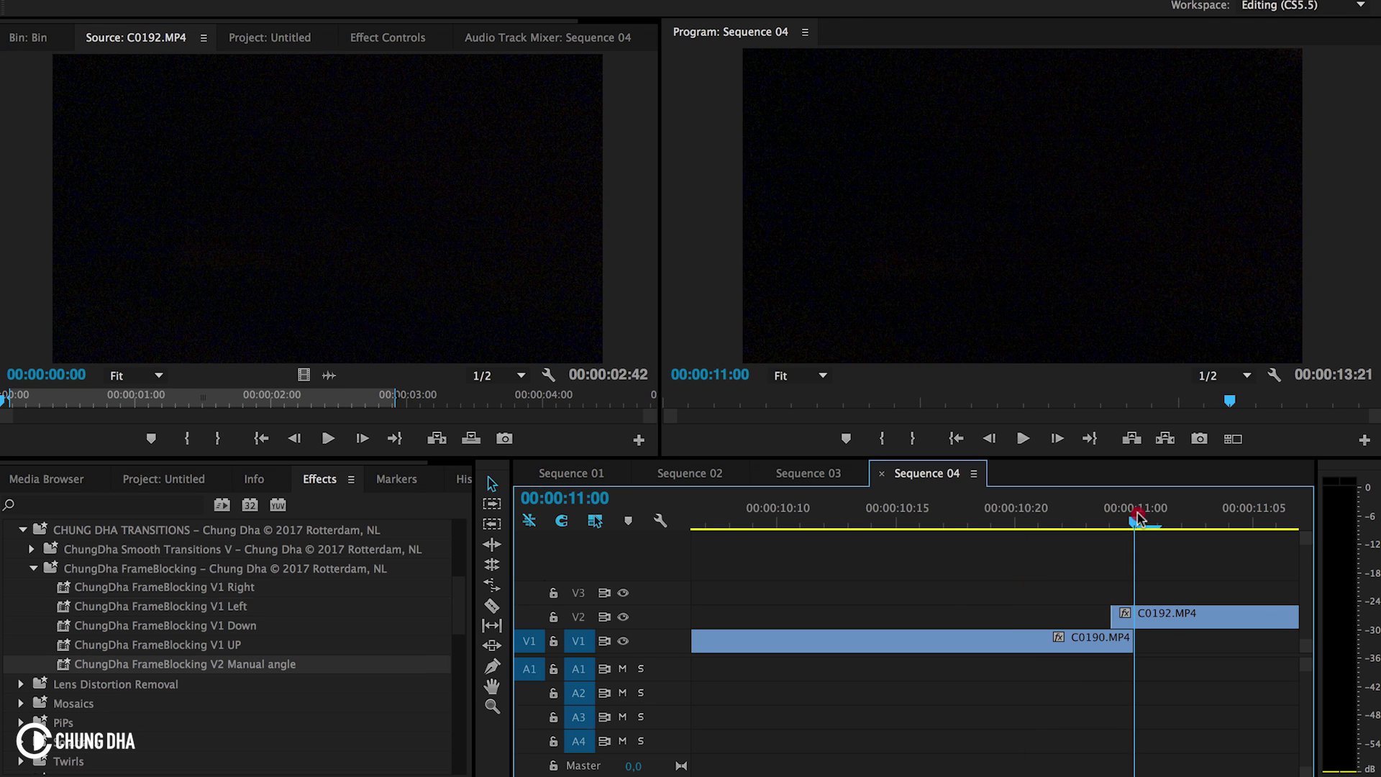
{"action": "mouse_move", "coordinate": [1137, 517]}
{"action": "left_mouse_down"}
{"action": "mouse_move", "coordinate": [1111, 516]}
{"action": "mouse_move", "coordinate": [1158, 516]}
{"action": "left_mouse_up"}
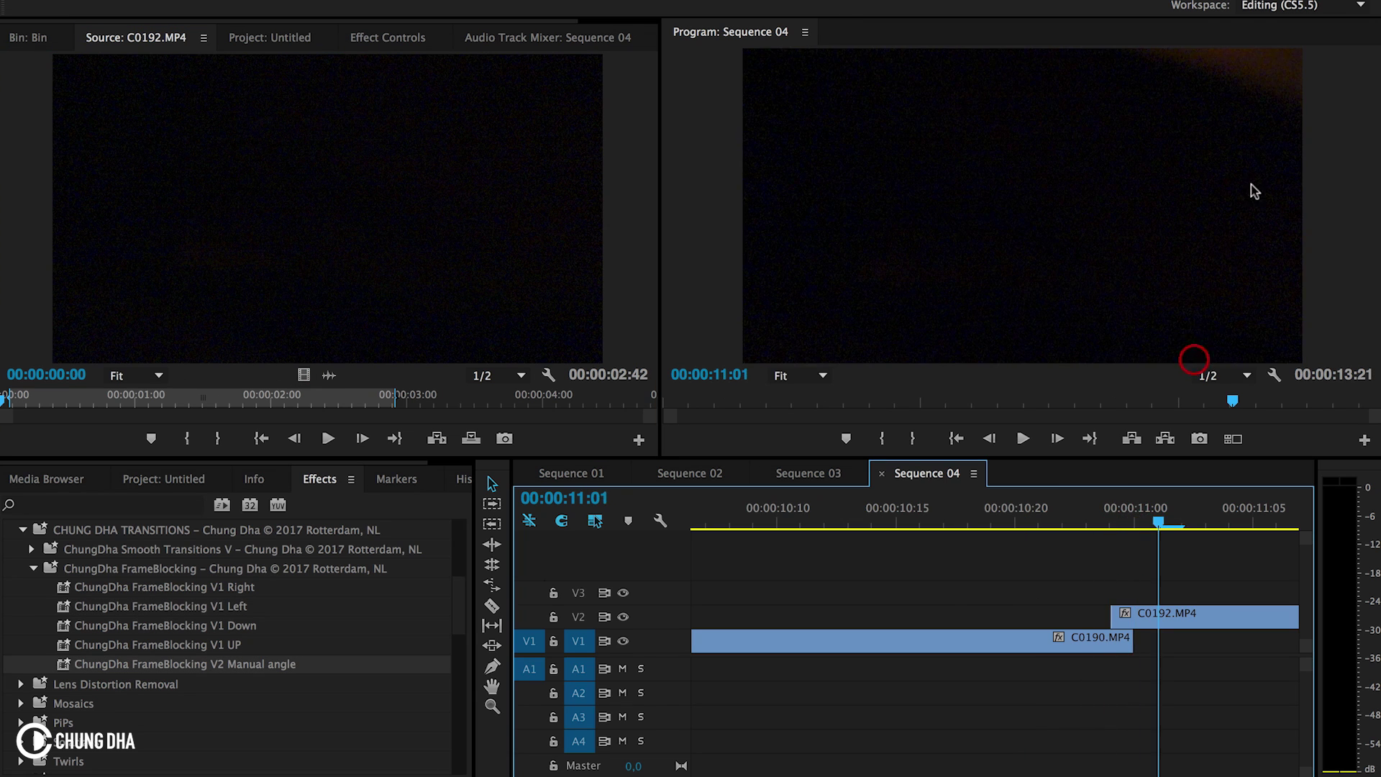
Split C0192 at 11:00, freeze the piece, and trim the hold to start at 10:15
{"action": "left_click", "coordinate": [1145, 514]}
{"action": "left_click", "coordinate": [1126, 618]}
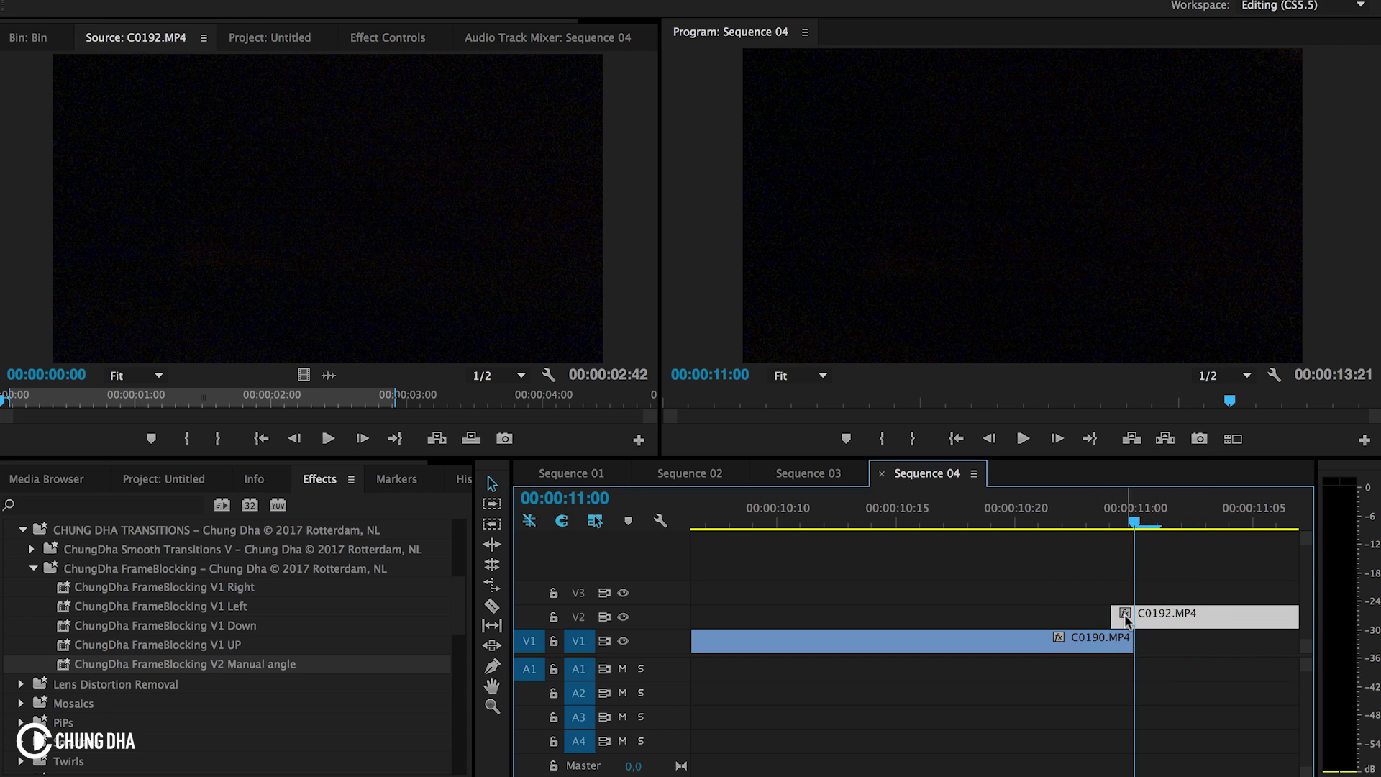
{"action": "key", "text": "super+k"}
{"action": "right_click", "coordinate": [1126, 619]}
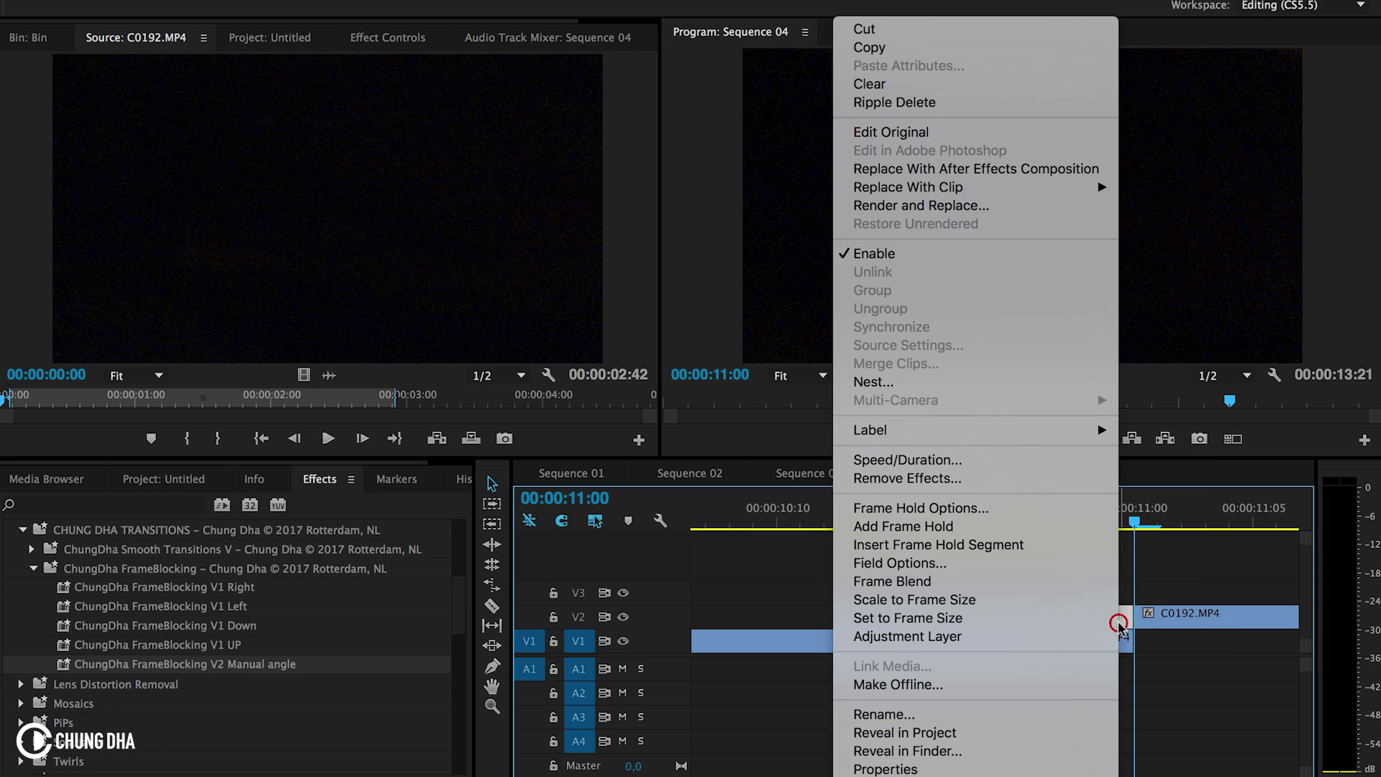
{"action": "left_click", "coordinate": [1024, 528]}
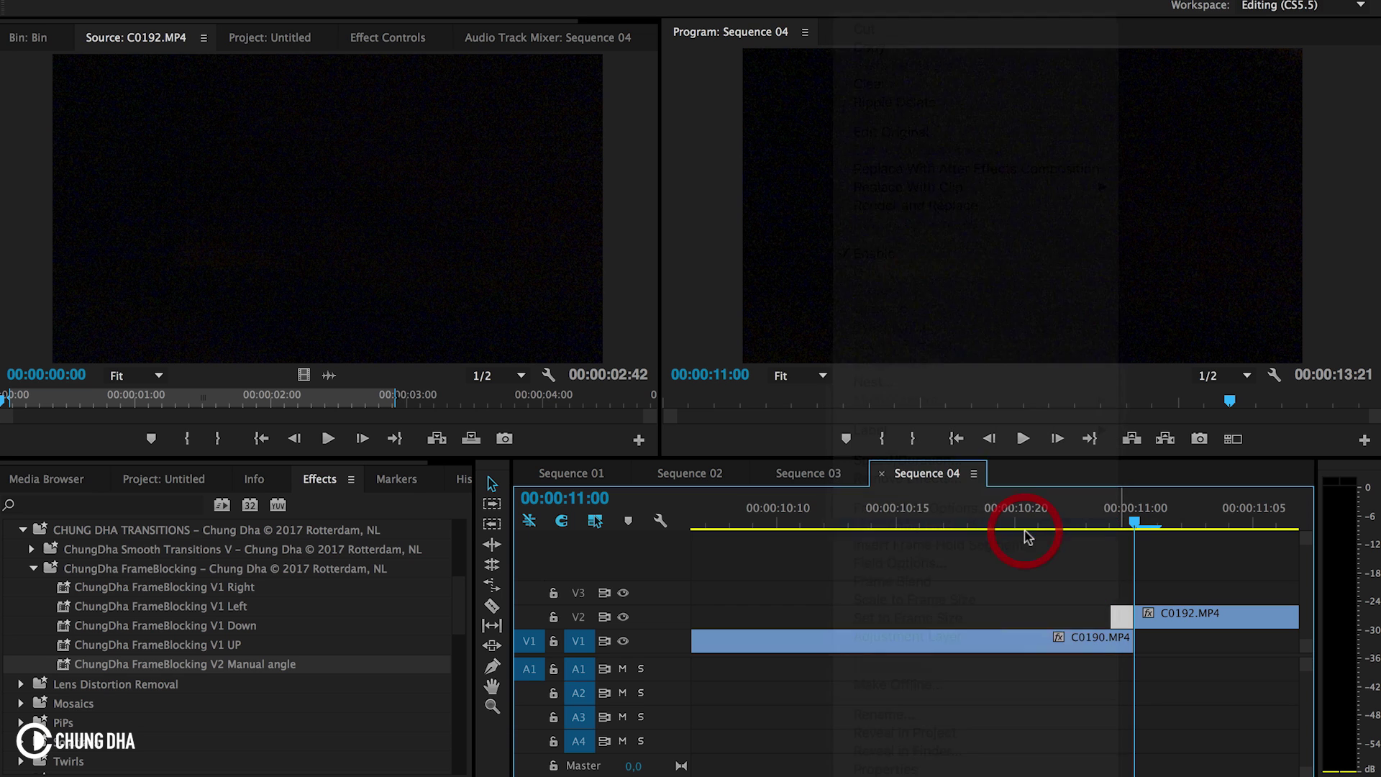
{"action": "left_click_drag", "start_coordinate": [1104, 617], "coordinate": [827, 592]}
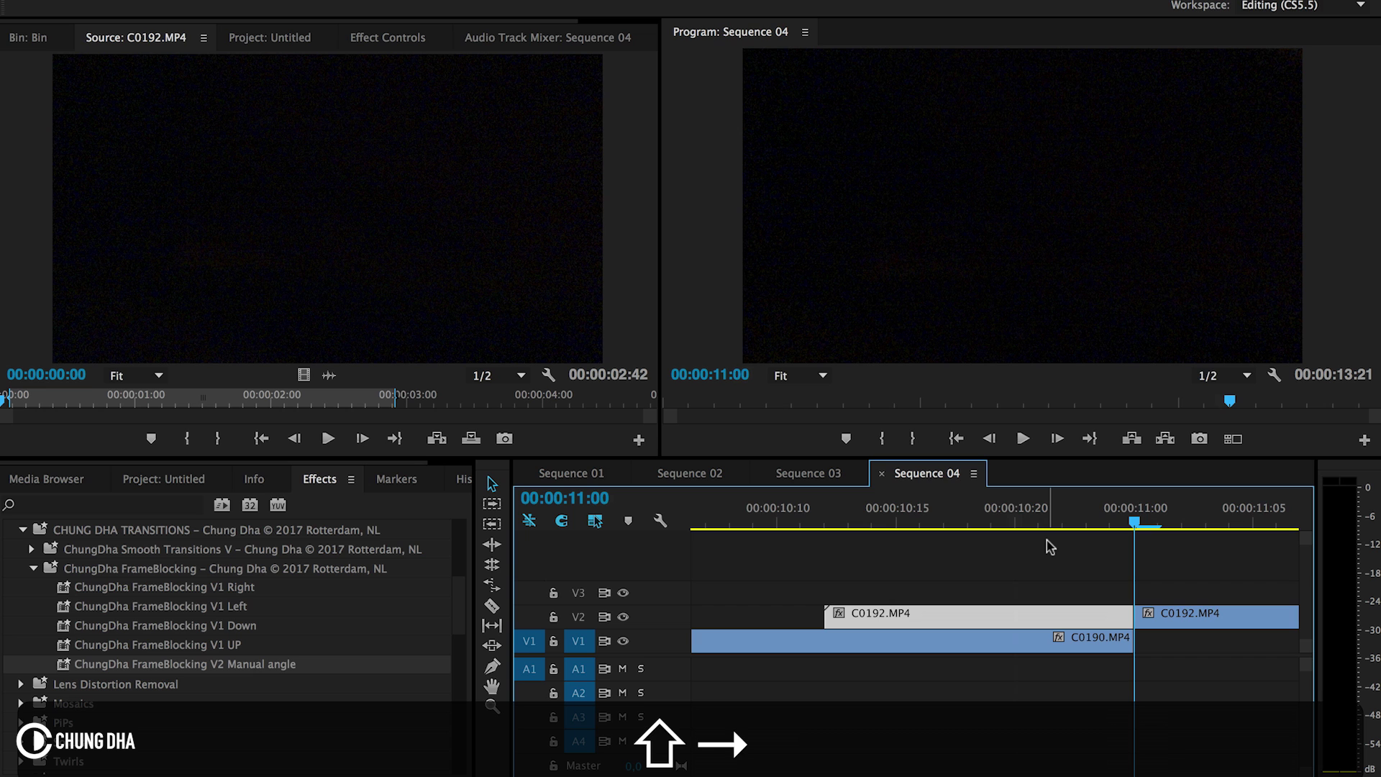
{"action": "key", "text": "shift+Left"}
{"action": "key", "text": "shift+Left"}
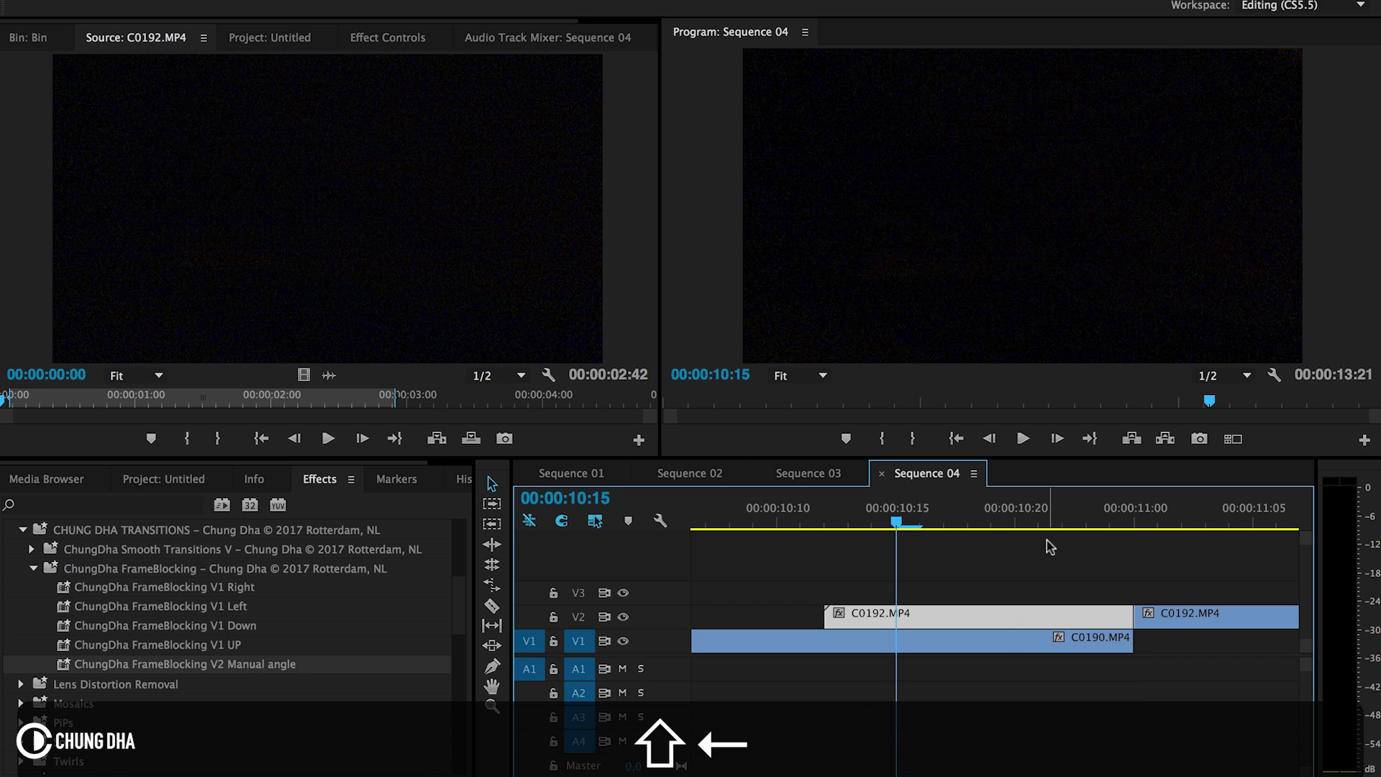
{"action": "left_click_drag", "start_coordinate": [827, 613], "coordinate": [896, 615]}
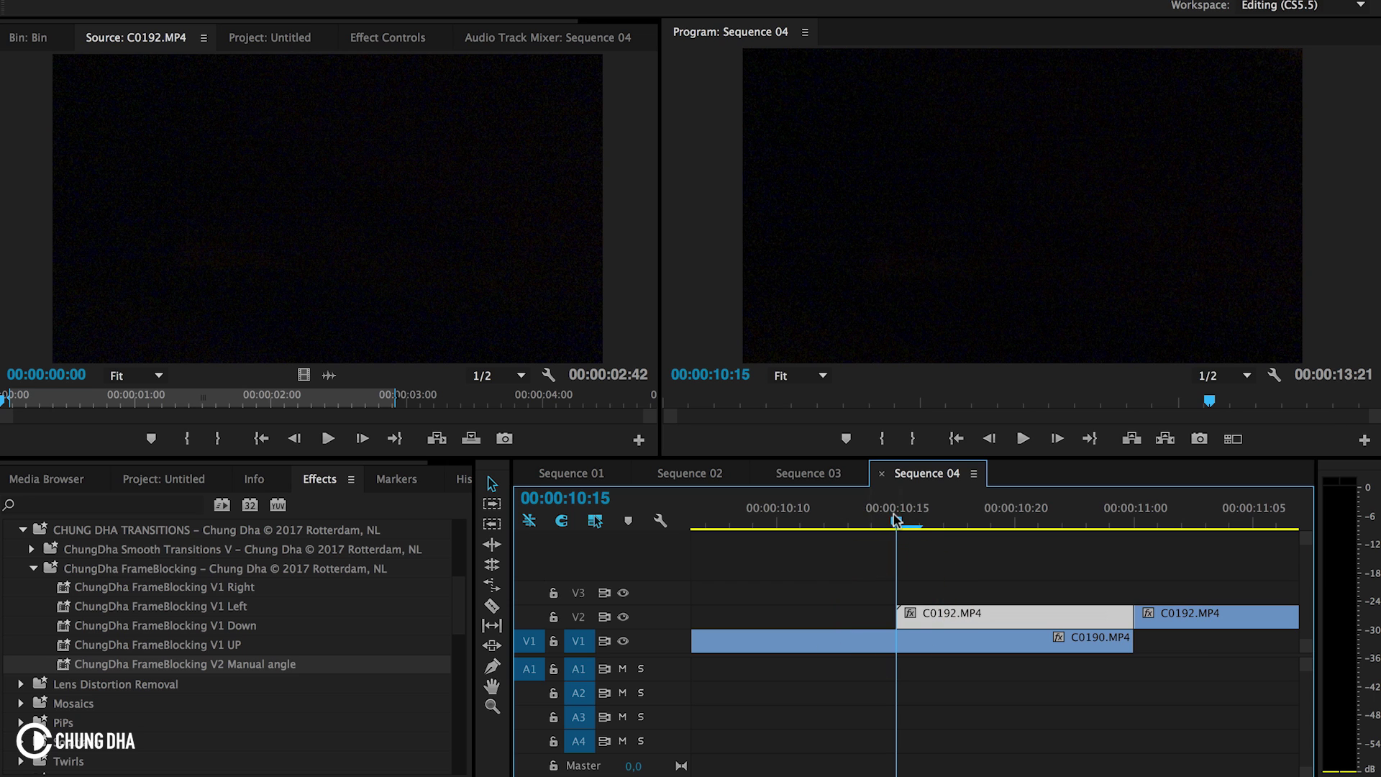
{"action": "mouse_move", "coordinate": [896, 519]}
{"action": "left_mouse_down"}
{"action": "mouse_move", "coordinate": [1017, 519]}
{"action": "mouse_move", "coordinate": [896, 519]}
{"action": "left_mouse_up"}
Check the held C0192.MP4 piece and its source clip details in the Info panel
{"action": "left_click", "coordinate": [1074, 616]}
{"action": "left_click", "coordinate": [260, 482]}
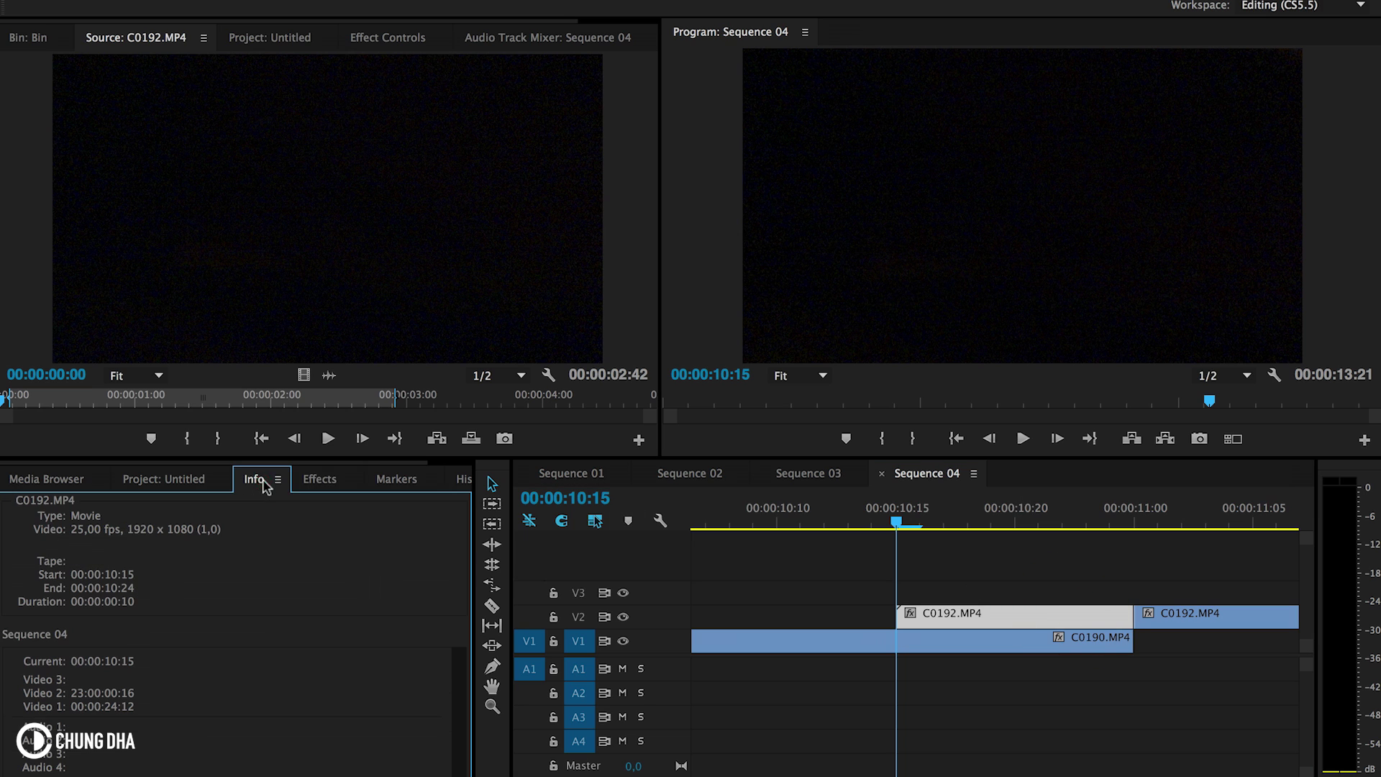
{"action": "left_click", "coordinate": [378, 279]}
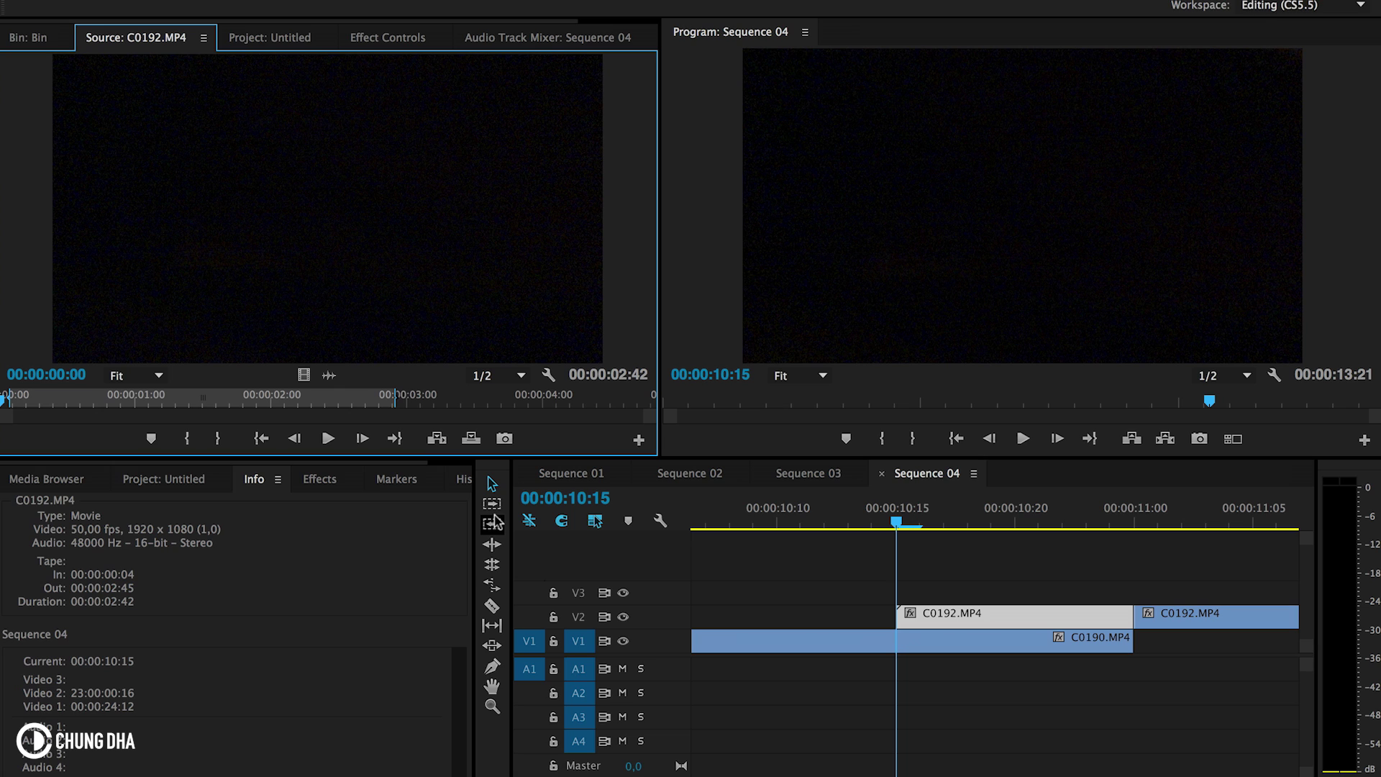
Nest the held C0192.MP4 piece as Nested Sequence 05
{"action": "right_click", "coordinate": [944, 617]}
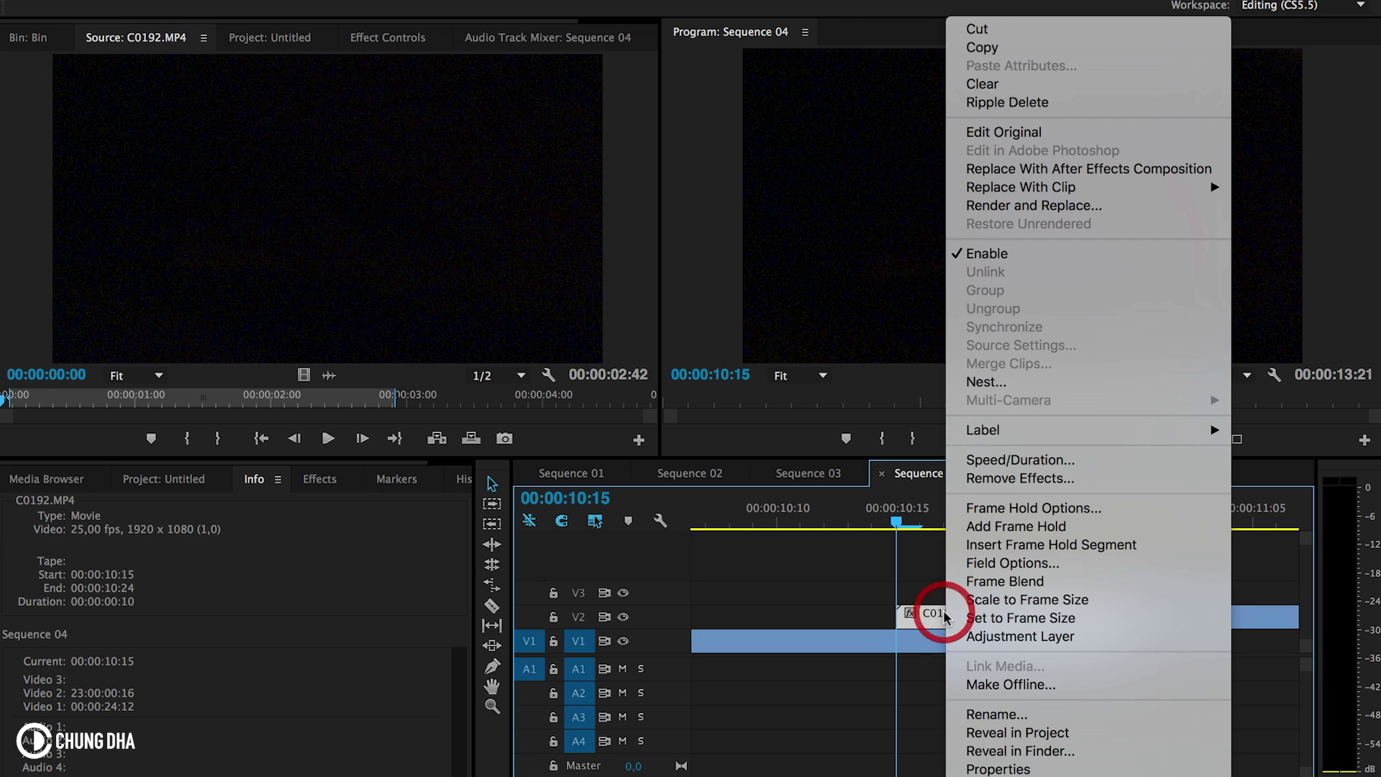
{"action": "left_click", "coordinate": [1067, 384]}
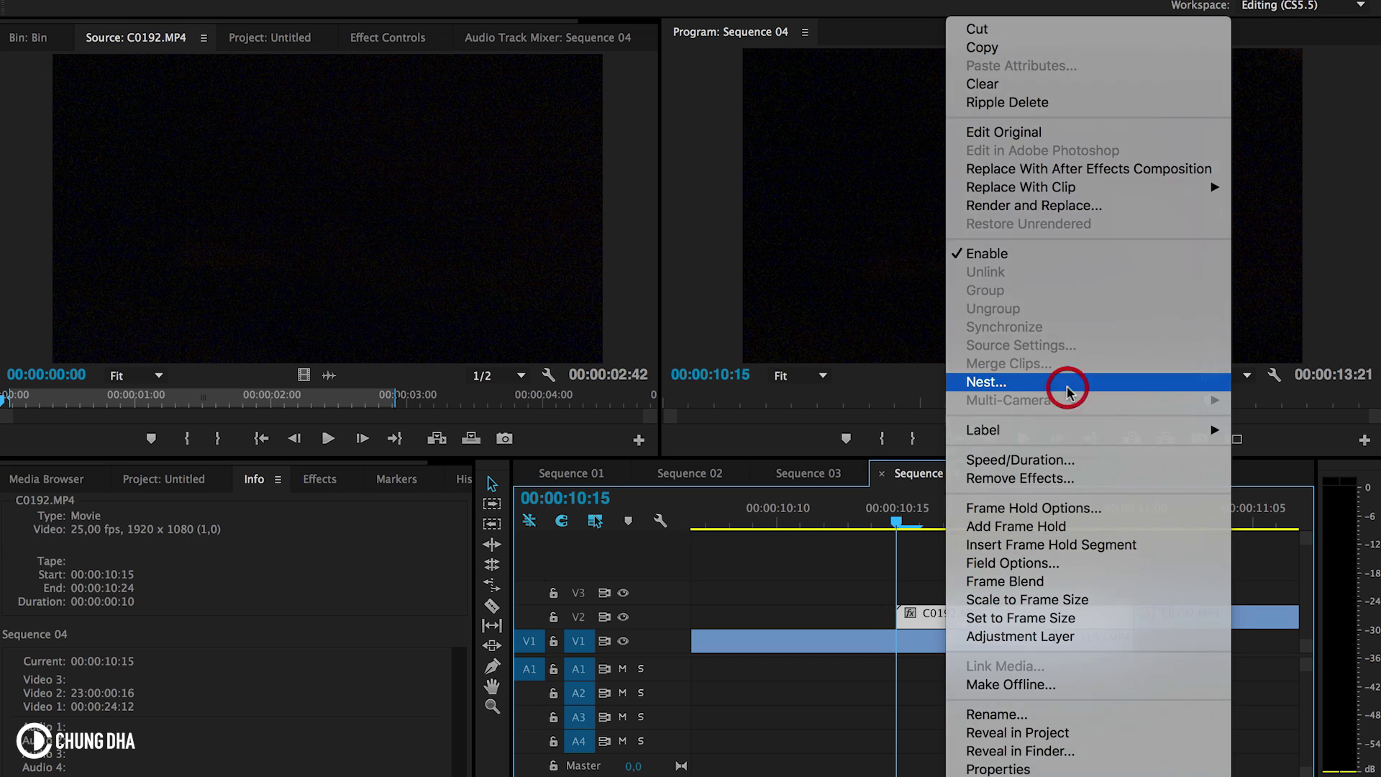
{"action": "left_click", "coordinate": [735, 428]}
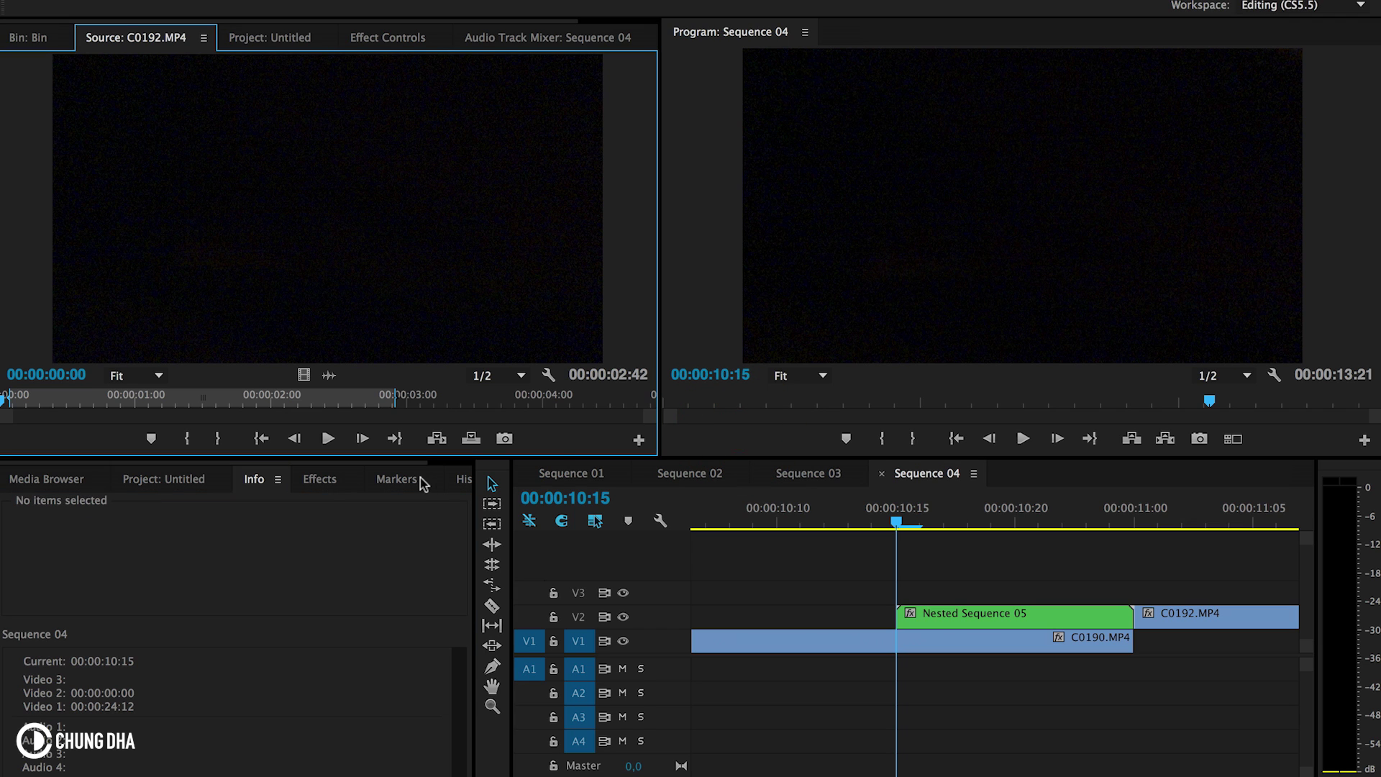
{"action": "left_click", "coordinate": [319, 479]}
Apply ChungDha FrameBlocking V2 Manual angle to Nested Sequence 05 and preview its −95° wipe
{"action": "left_click_drag", "start_coordinate": [65, 665], "coordinate": [942, 616]}
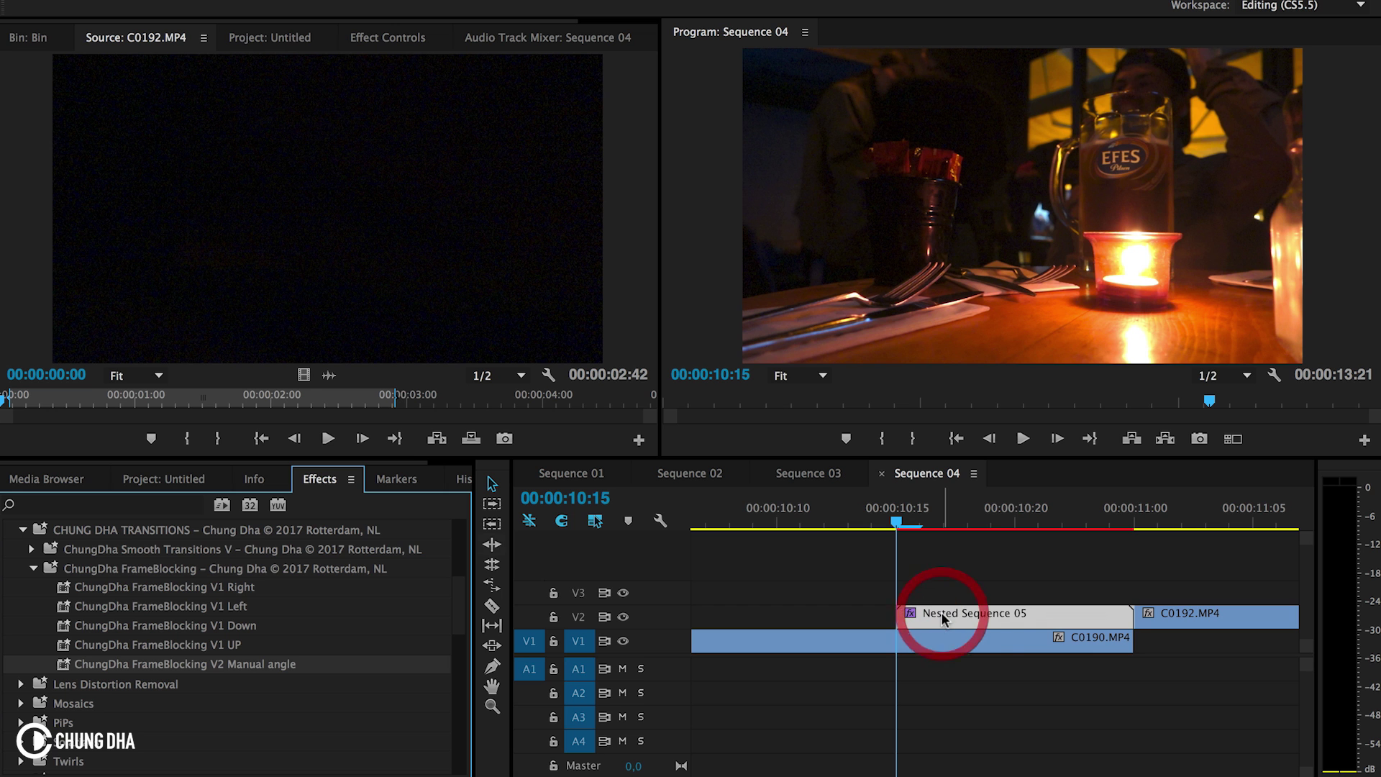
{"action": "left_click_drag", "start_coordinate": [897, 524], "coordinate": [1062, 524]}
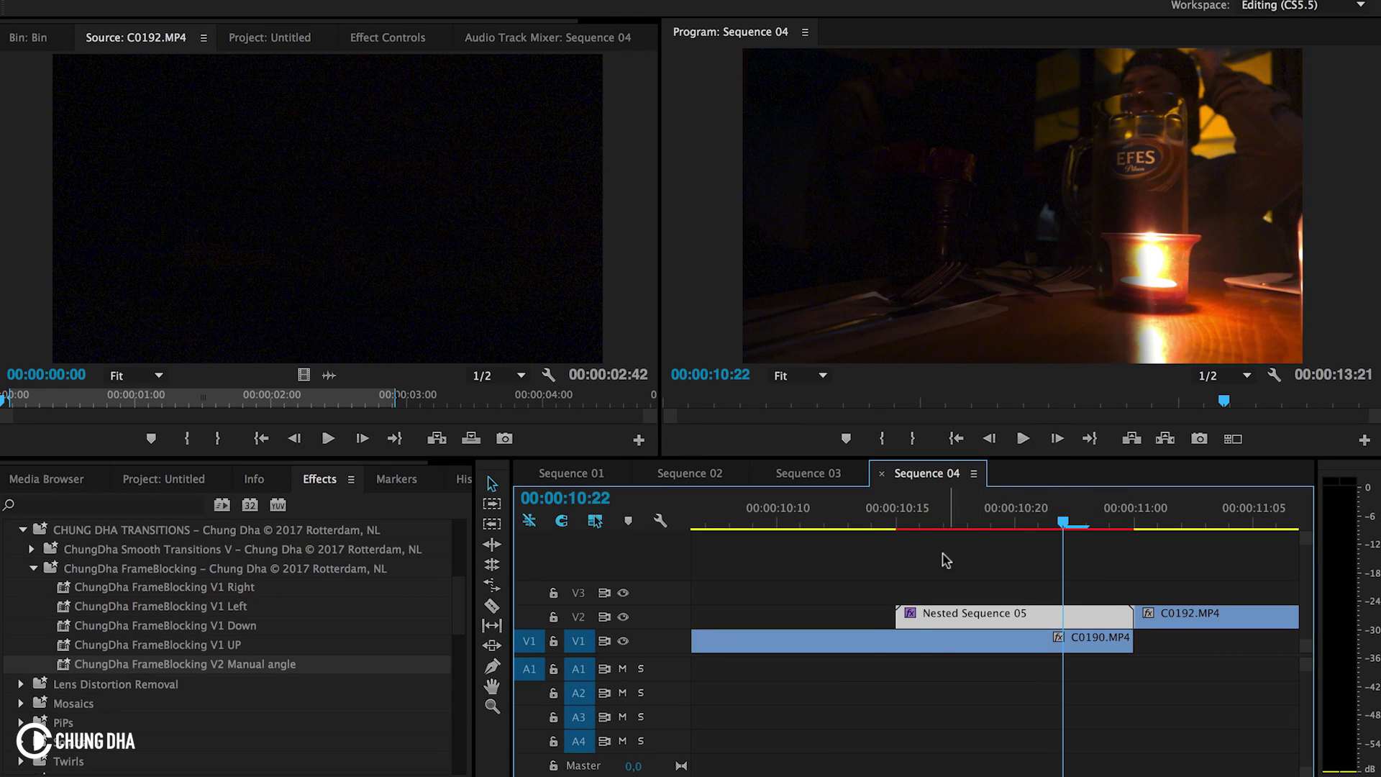
{"action": "left_click_drag", "start_coordinate": [874, 524], "coordinate": [1104, 507]}
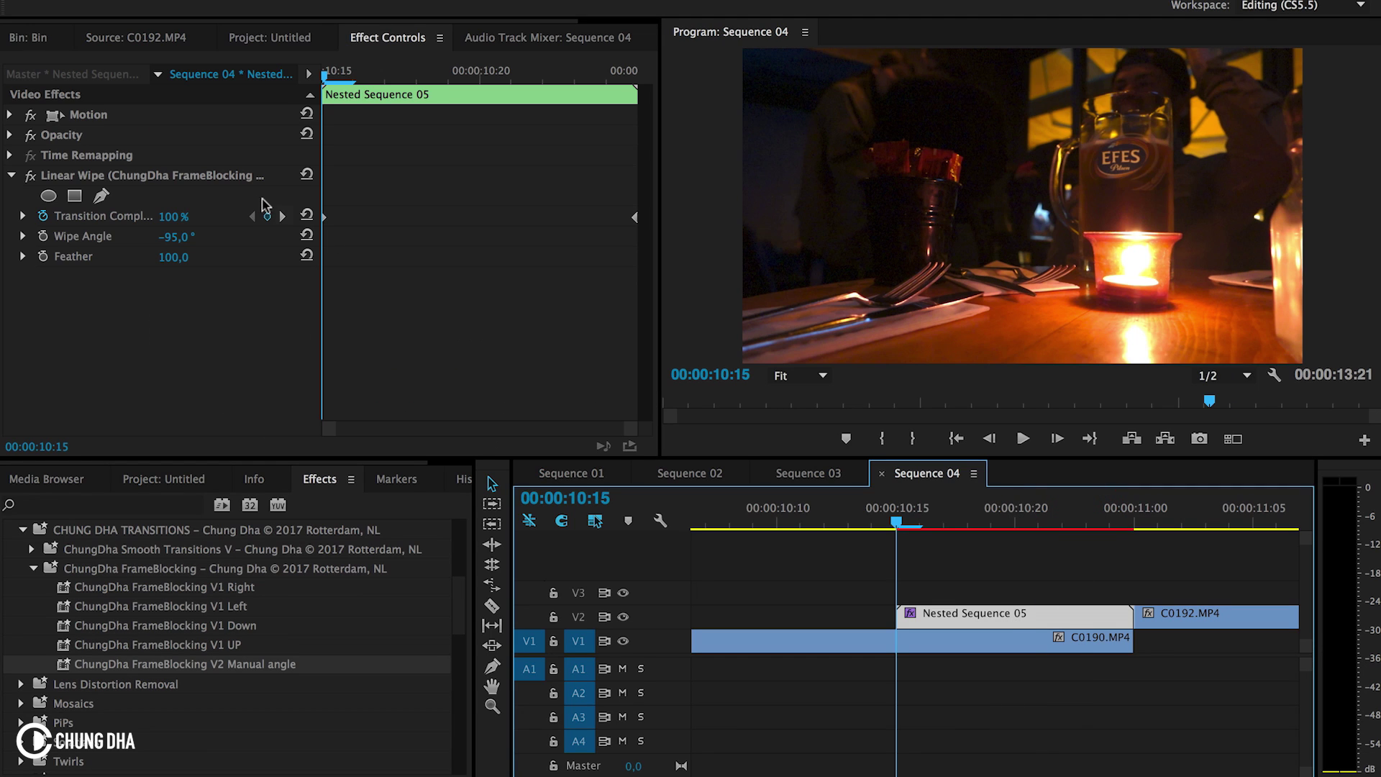
Set the Linear Wipe angle on Nested Sequence 05 to 17.0°, previewing the wipe edge
{"action": "left_click", "coordinate": [187, 175]}
{"action": "left_click_drag", "start_coordinate": [176, 236], "coordinate": [236, 236]}
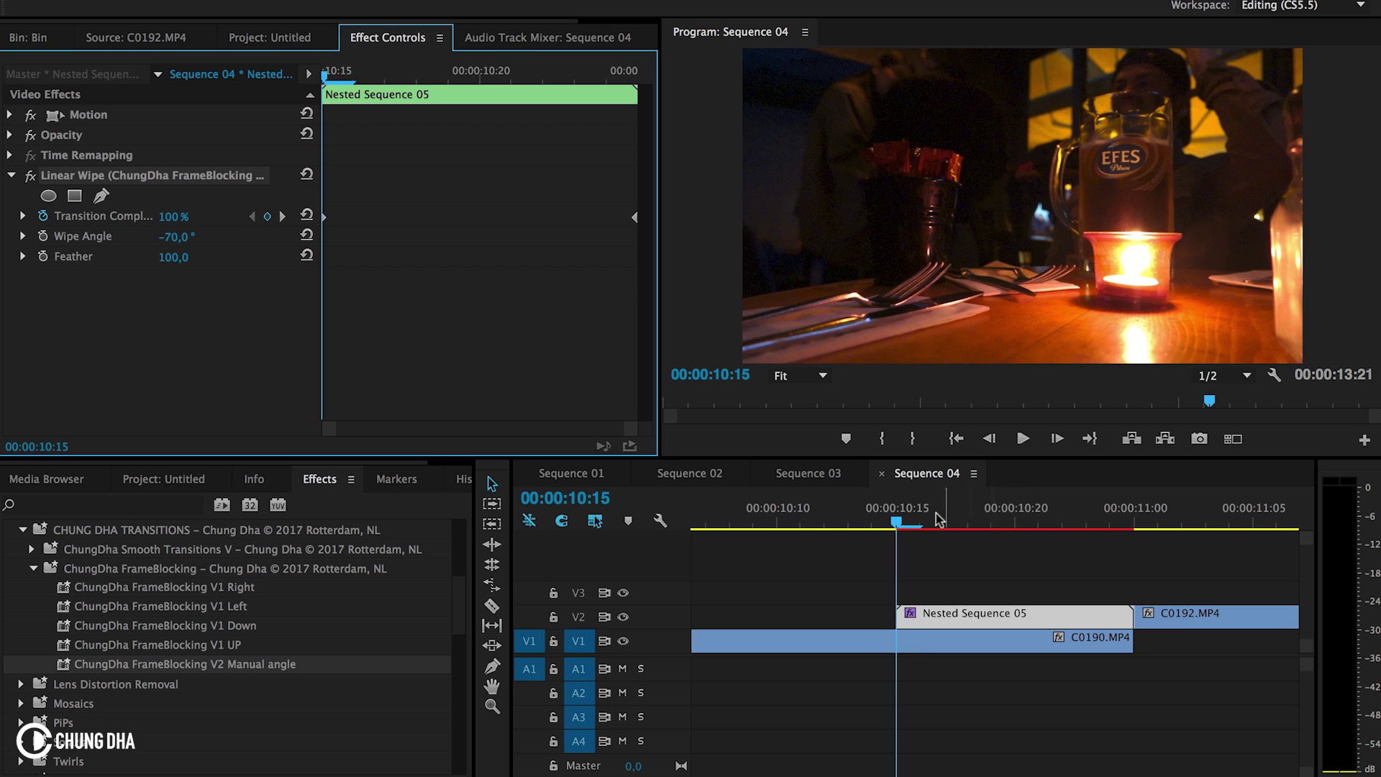
{"action": "left_click_drag", "start_coordinate": [940, 522], "coordinate": [1016, 519]}
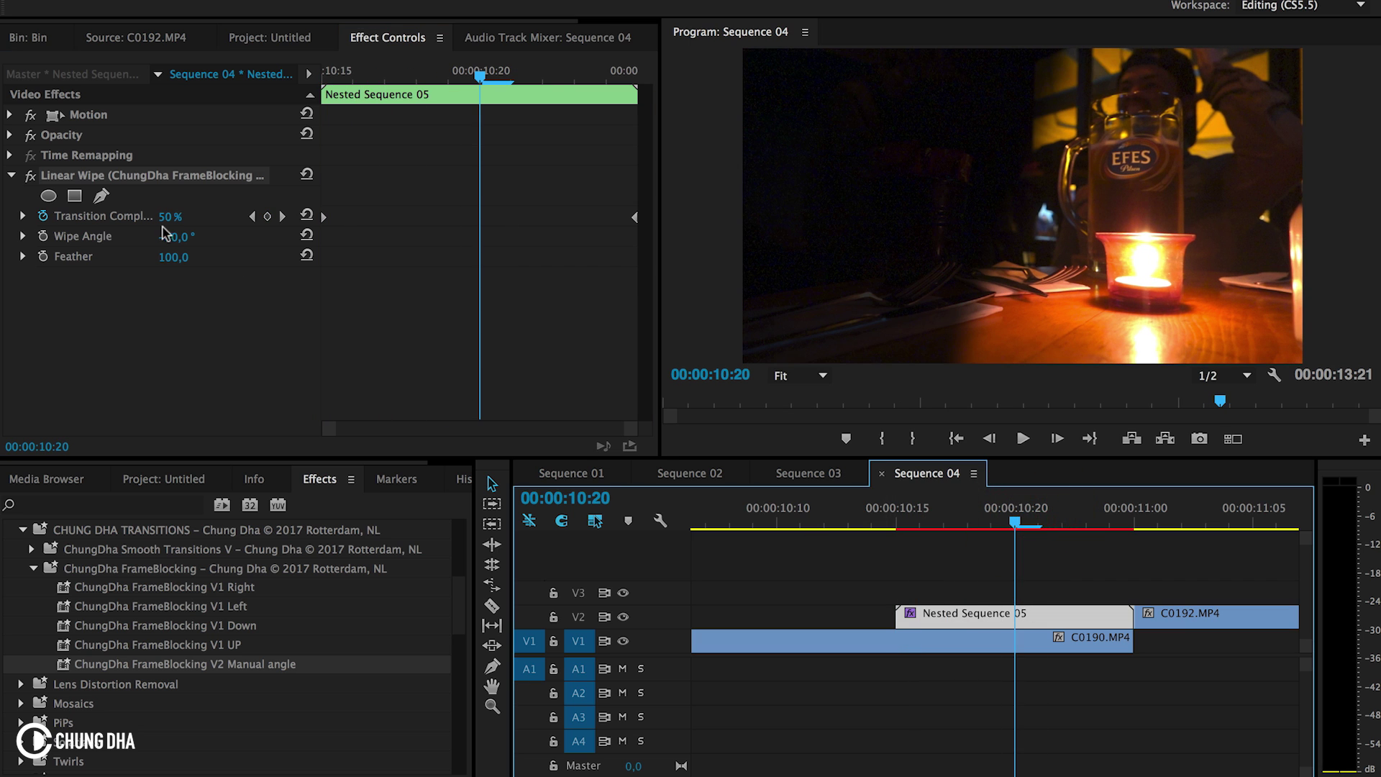
{"action": "left_click_drag", "start_coordinate": [173, 241], "coordinate": [192, 241]}
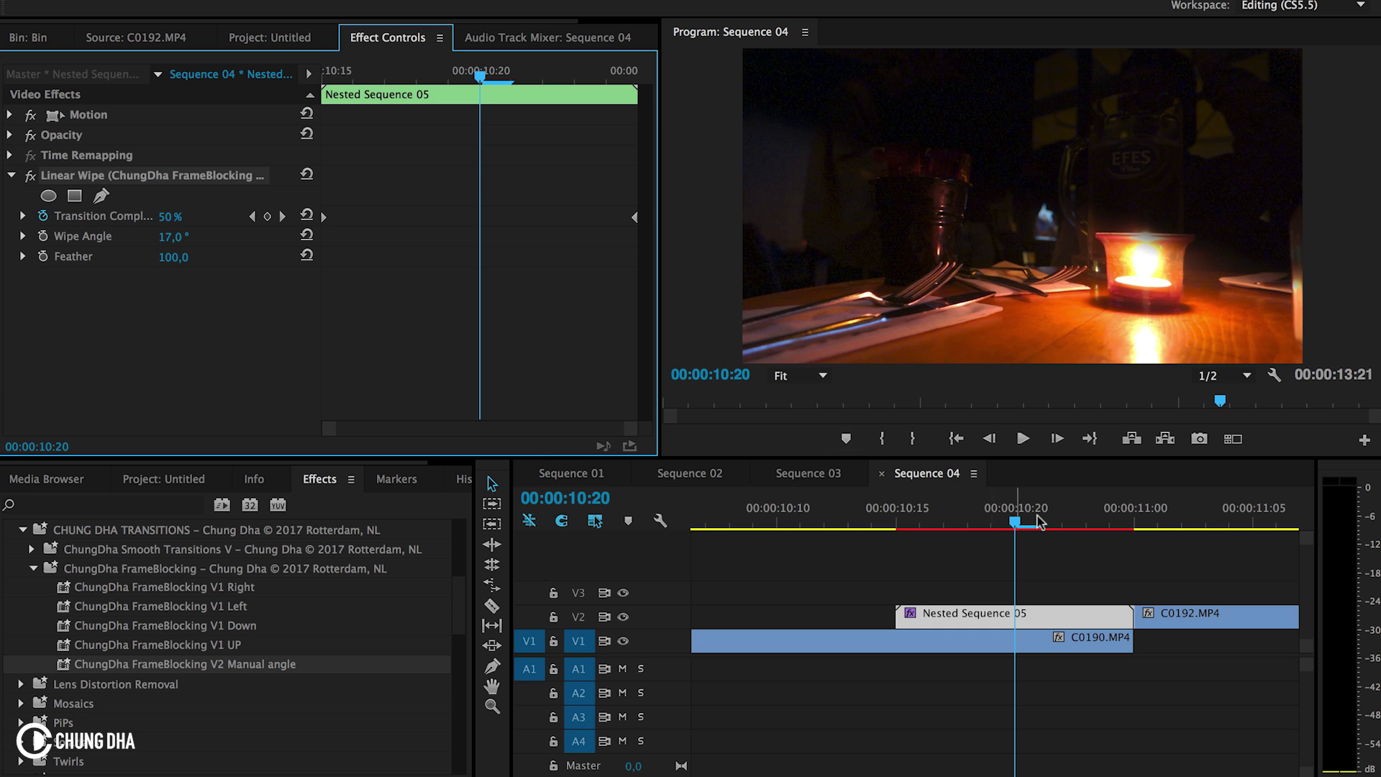
{"action": "left_click", "coordinate": [1019, 522]}
{"action": "left_click_drag", "start_coordinate": [1019, 524], "coordinate": [1240, 523]}
Zoom the timeline to the full Sequence 04 and play it from near 10:00
{"action": "left_click", "coordinate": [903, 522]}
{"action": "key", "text": "backslash"}
{"action": "key", "text": "space"}
{"action": "left_click", "coordinate": [980, 509]}
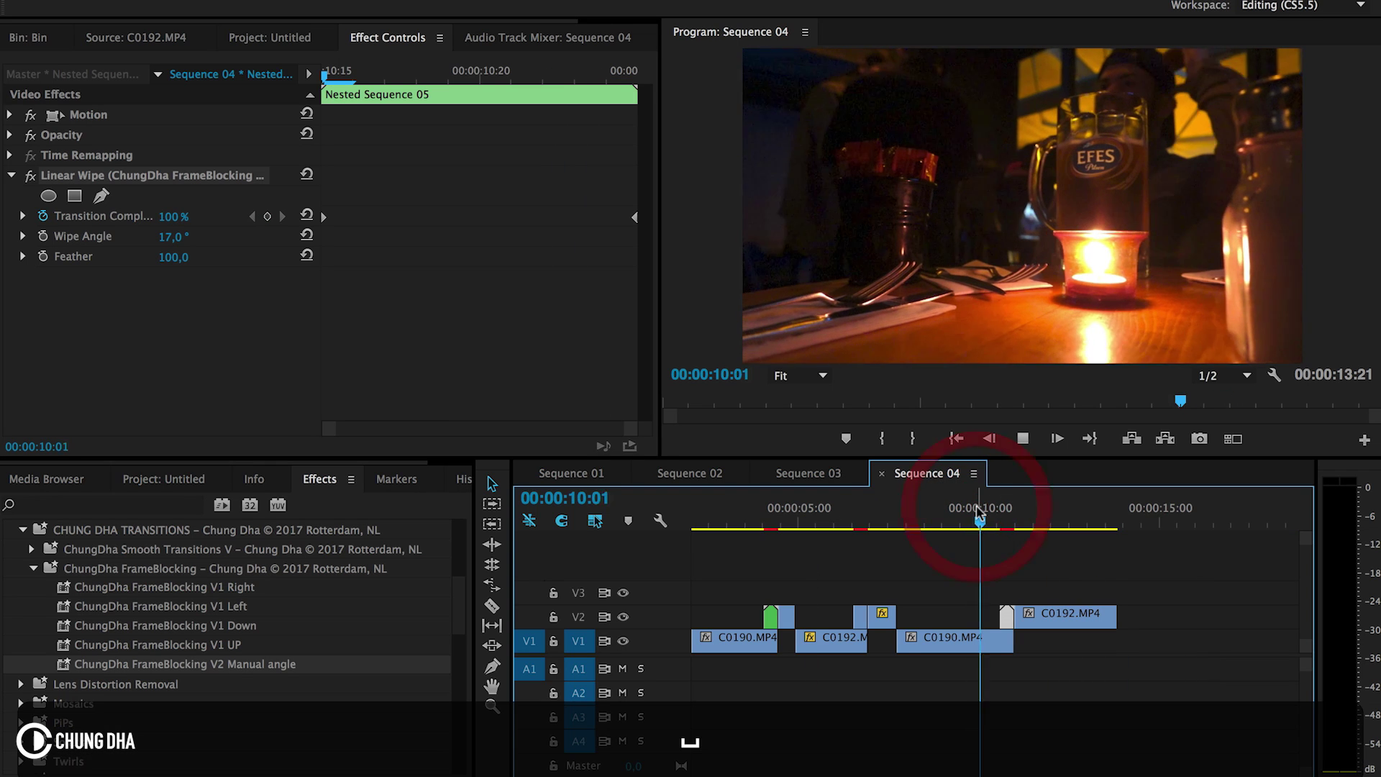